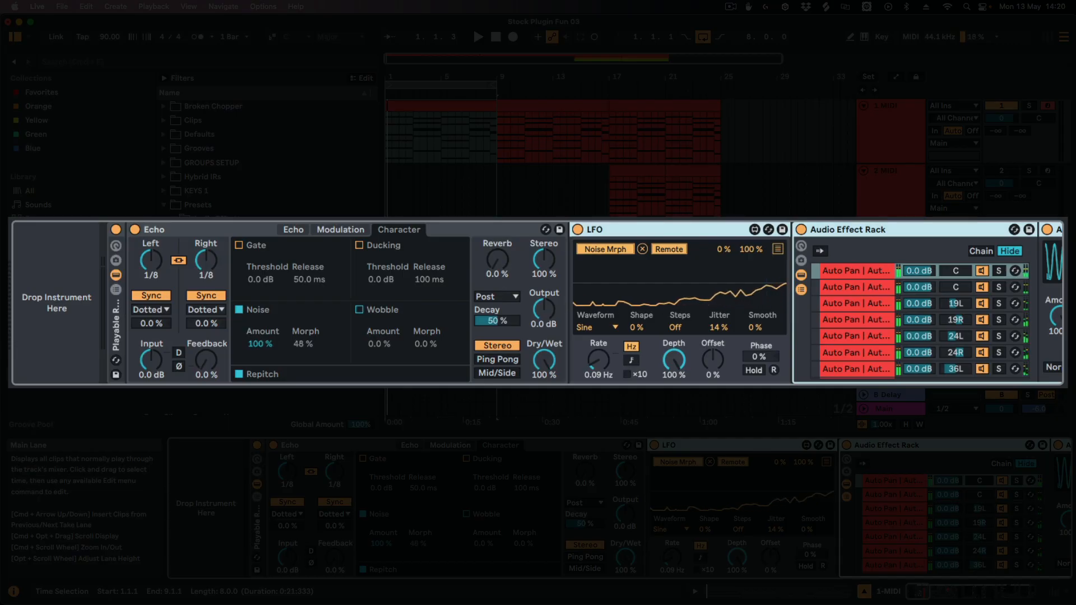
Deactivate the LFO and the effects after it so that only Echo remains active in the chain.
key(space)
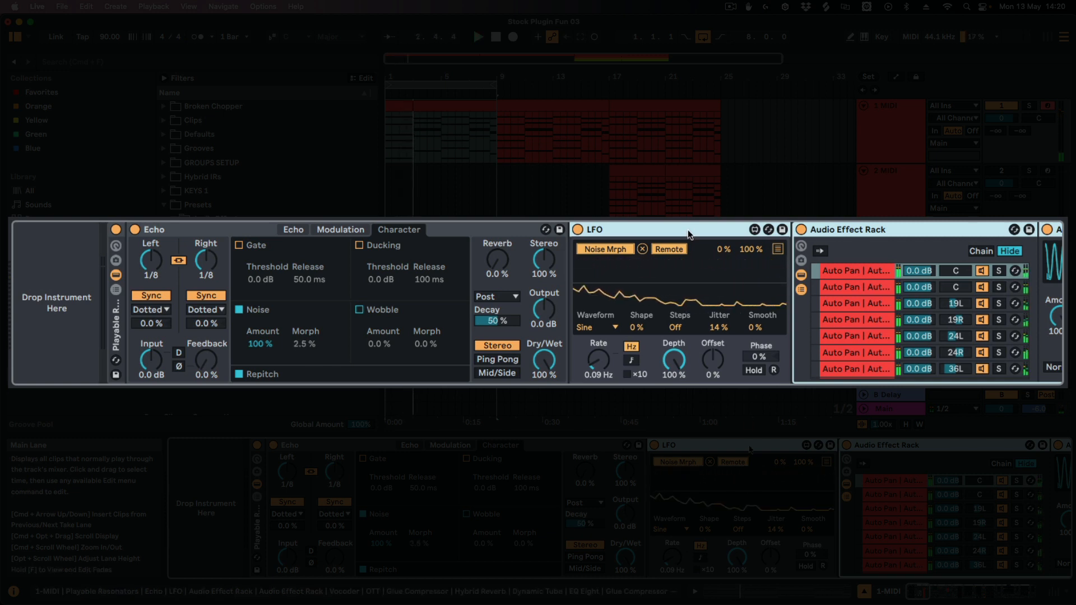
click(600, 229)
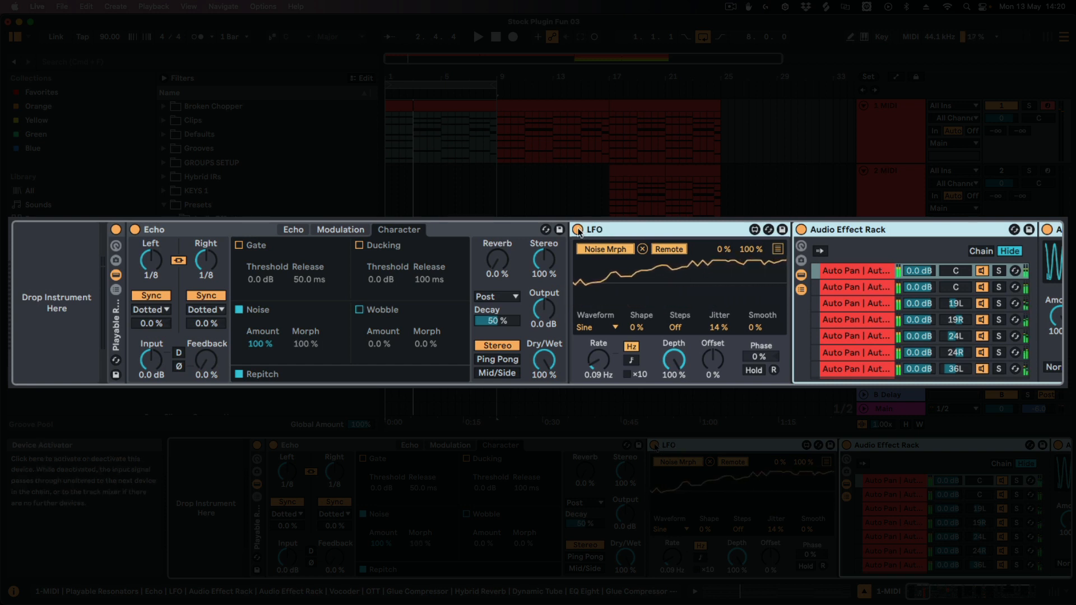
click(578, 230)
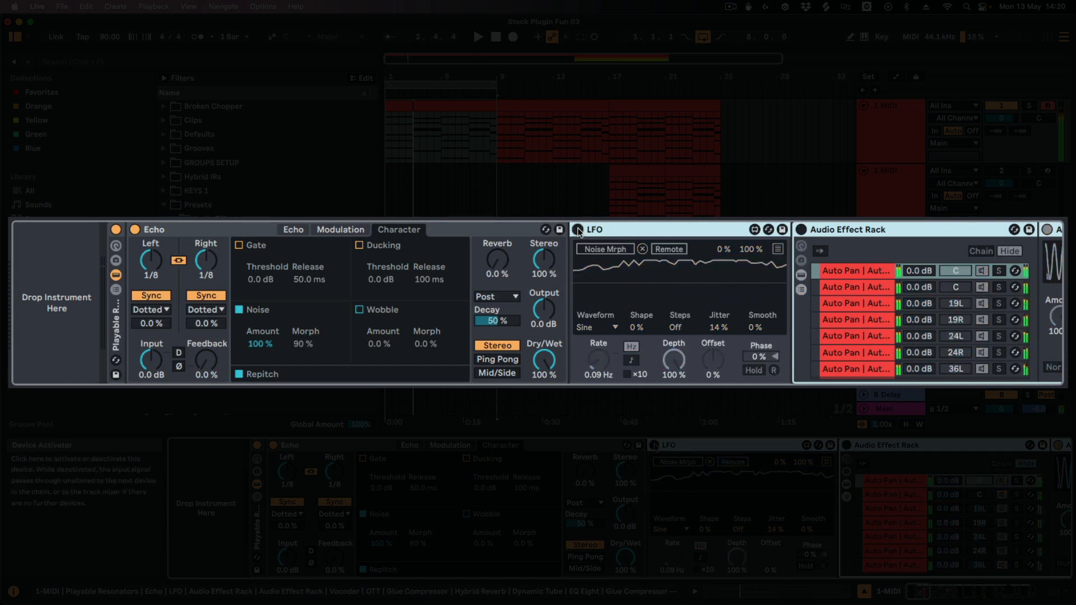
Try Echo's Noise amount at 0 % and again at 100 %, and switch Noise off.
click(241, 228)
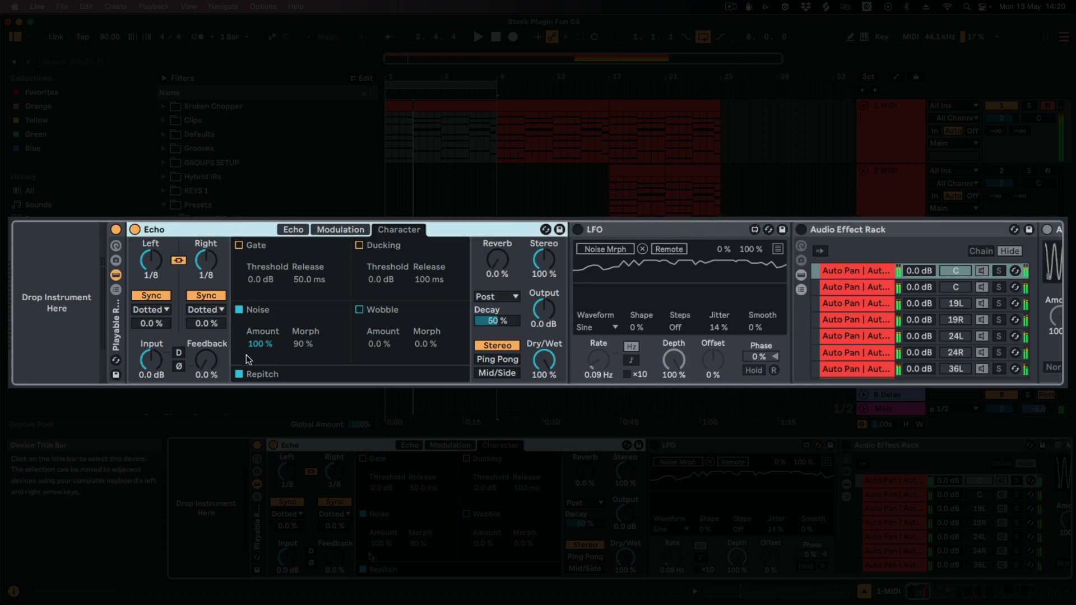
drag(256, 343, 255, 386)
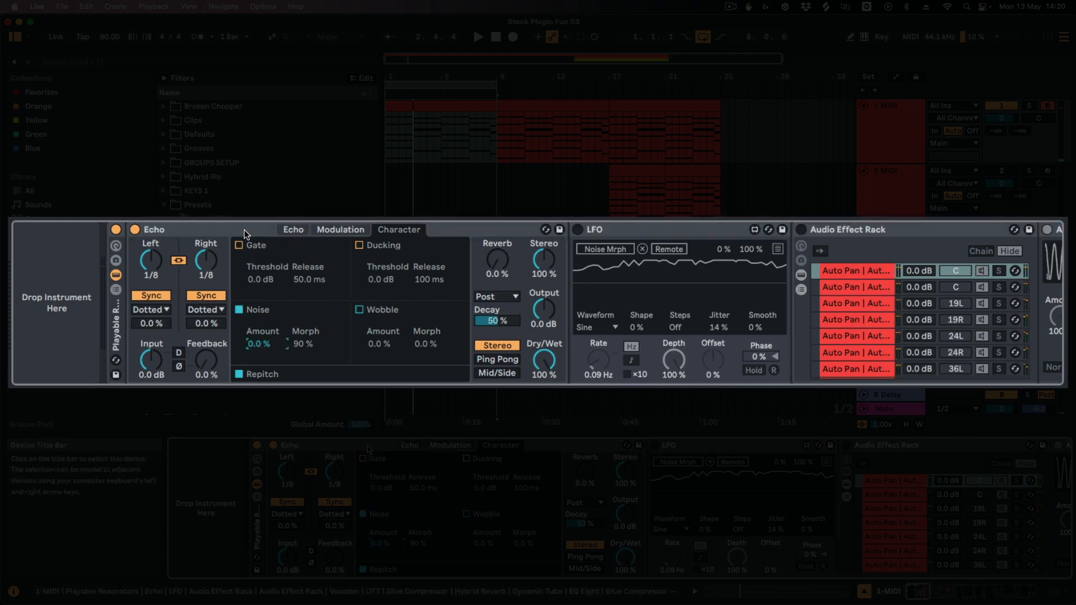
click(296, 244)
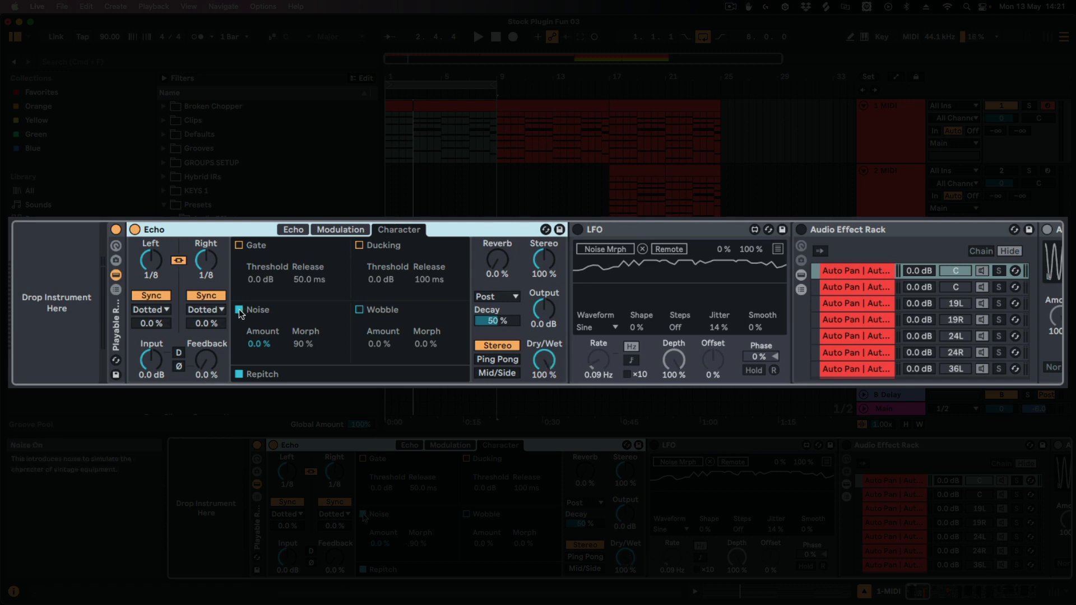
click(259, 345)
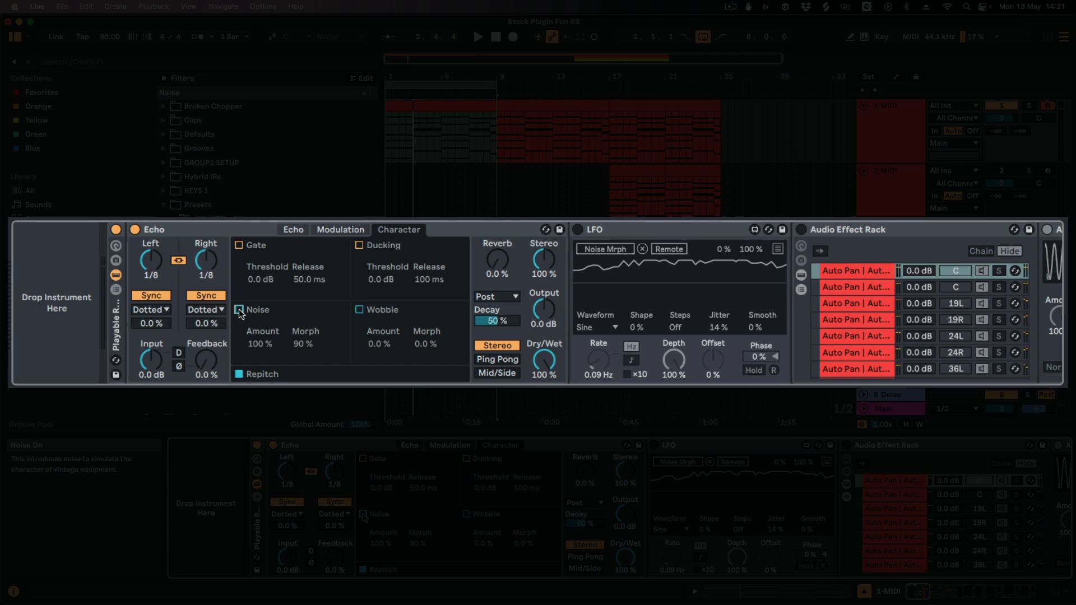
Reactivate the LFO mapped to Noise Morph and toggle Echo's Noise to hear the modulation.
click(610, 230)
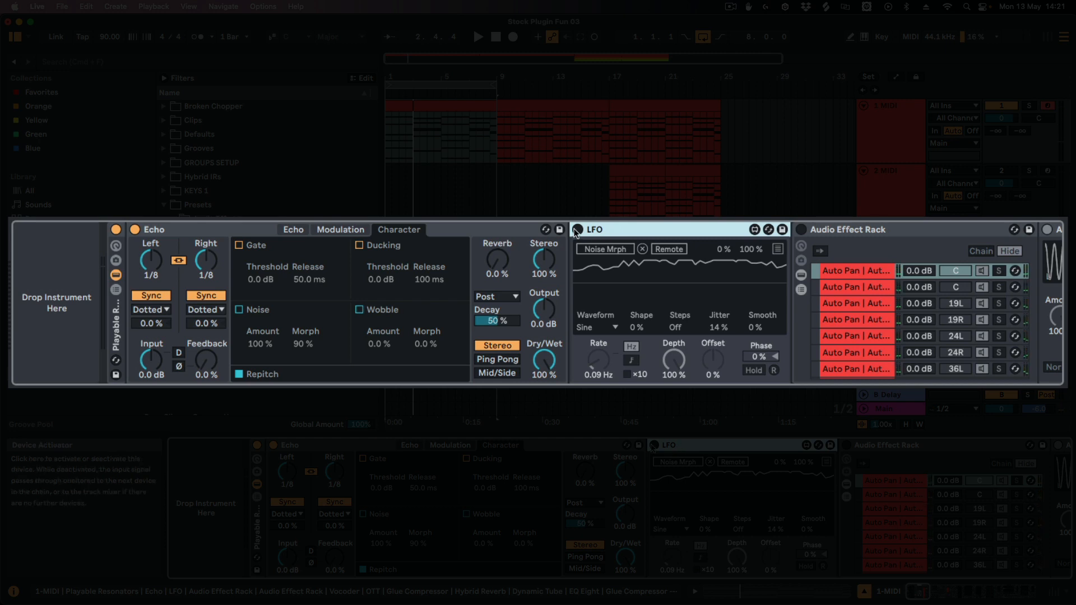
click(577, 230)
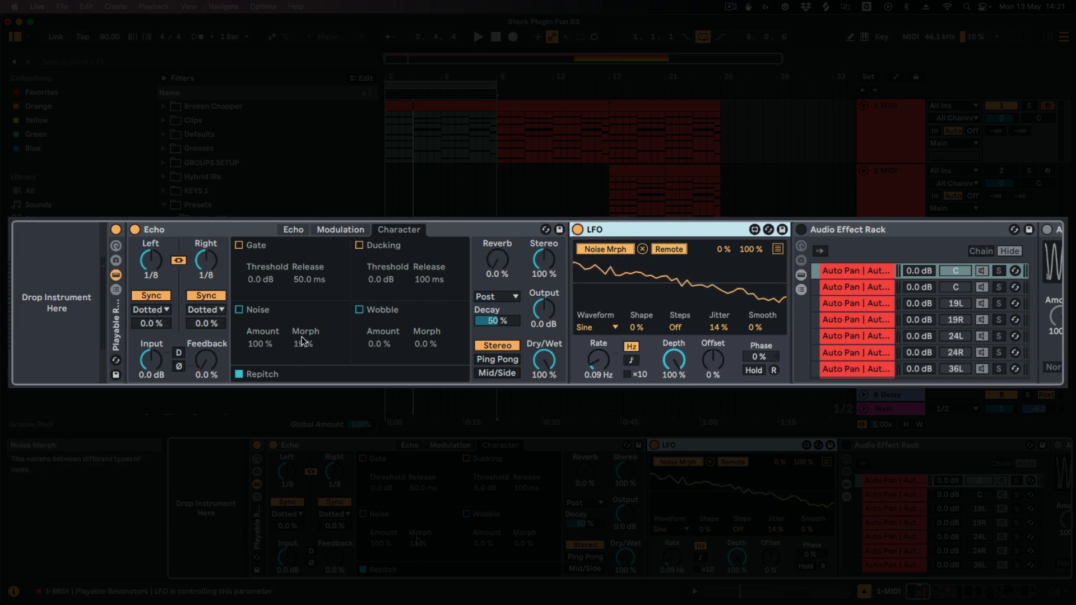
click(240, 311)
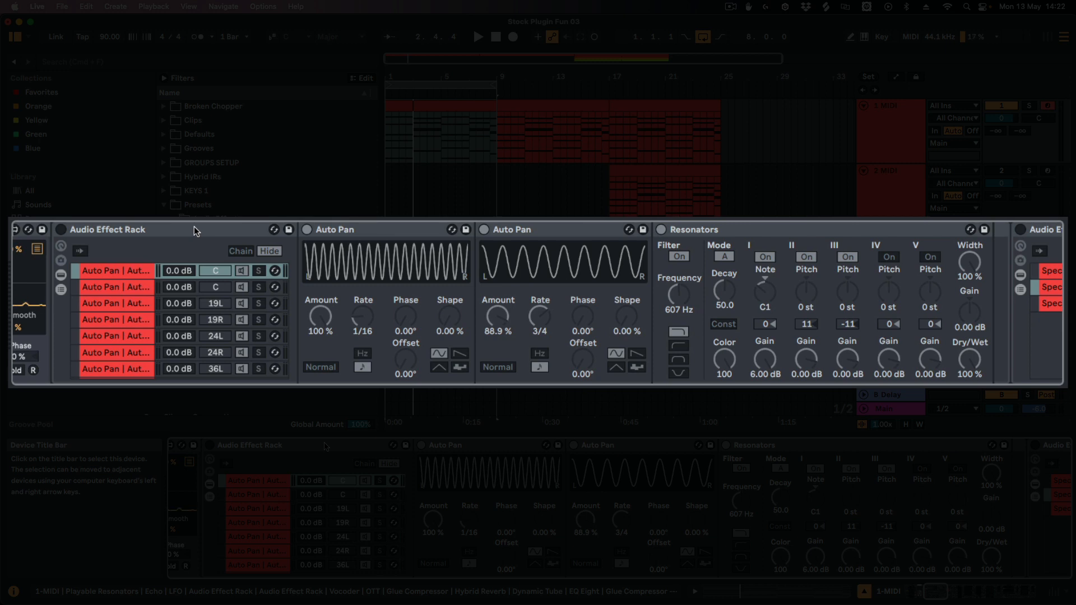
Reactivate the Audio Effect Rack with the Auto Pan chains, and look through its chains before returning to the first one.
click(62, 230)
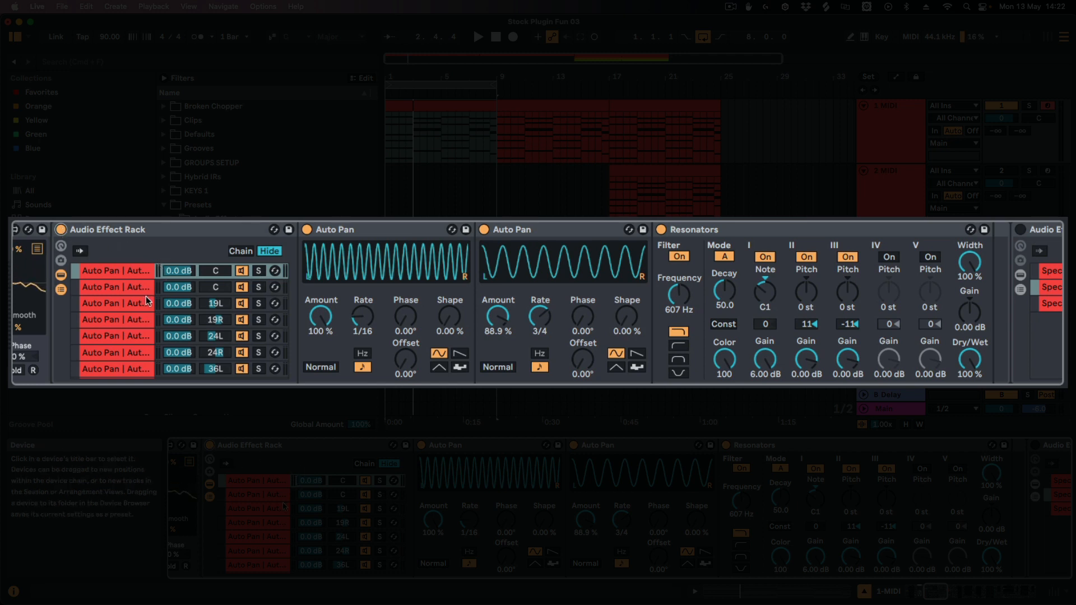
key(Down)
key(Down)
key(Down)
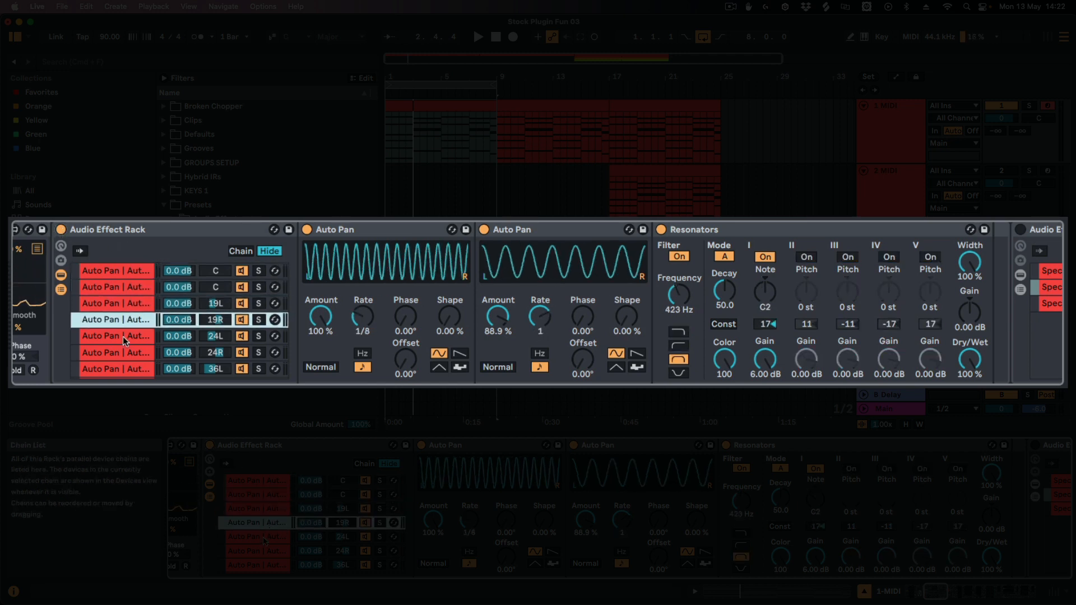
key(Down)
key(Down)
key(Down)
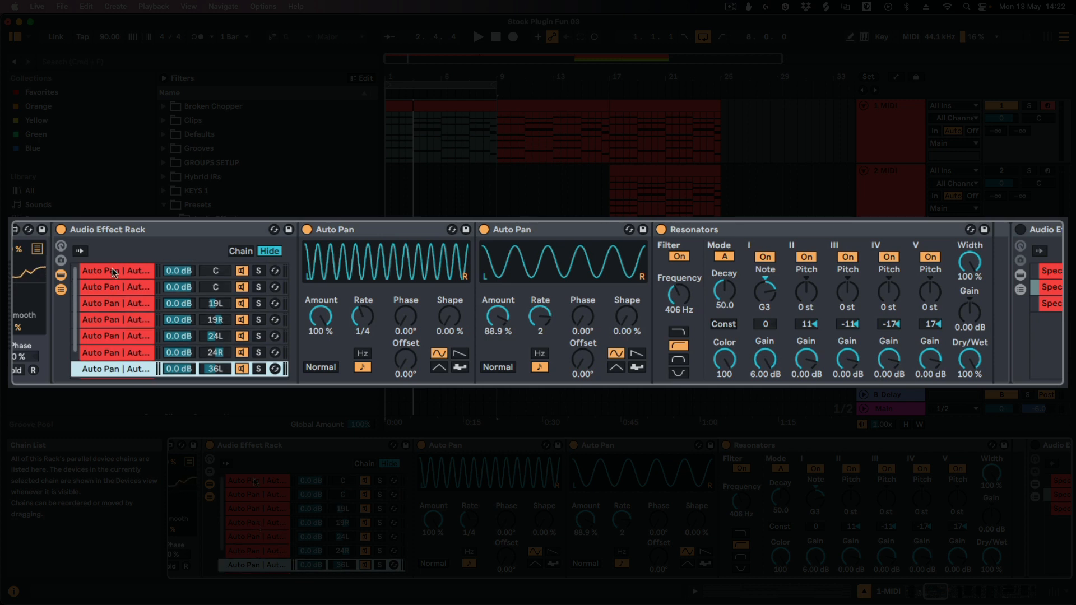
click(112, 271)
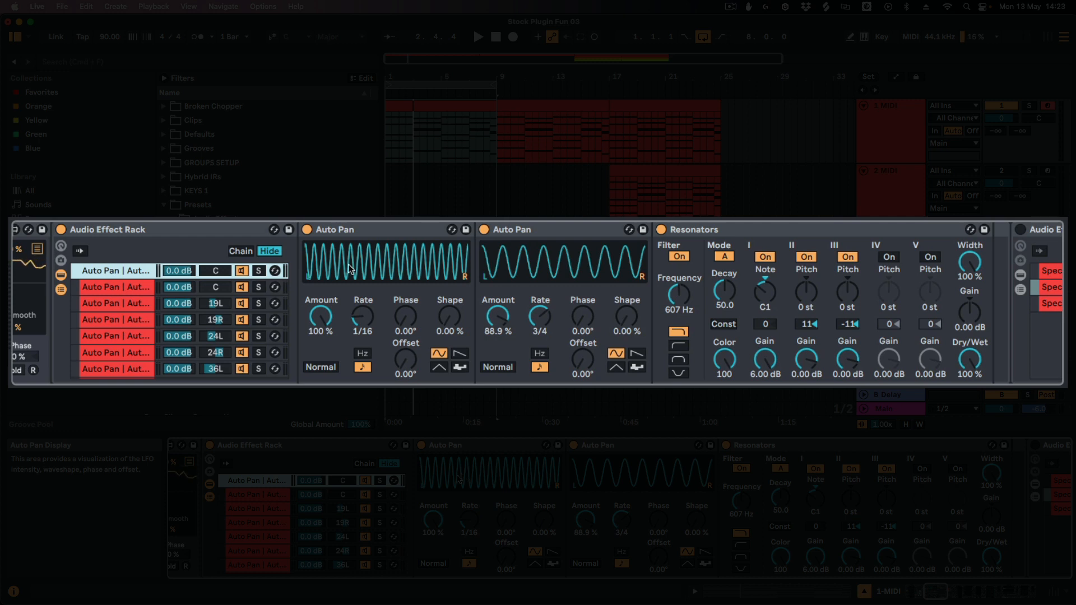
Examine the Resonators and the two Auto Pan devices in the rack's first chain.
click(687, 229)
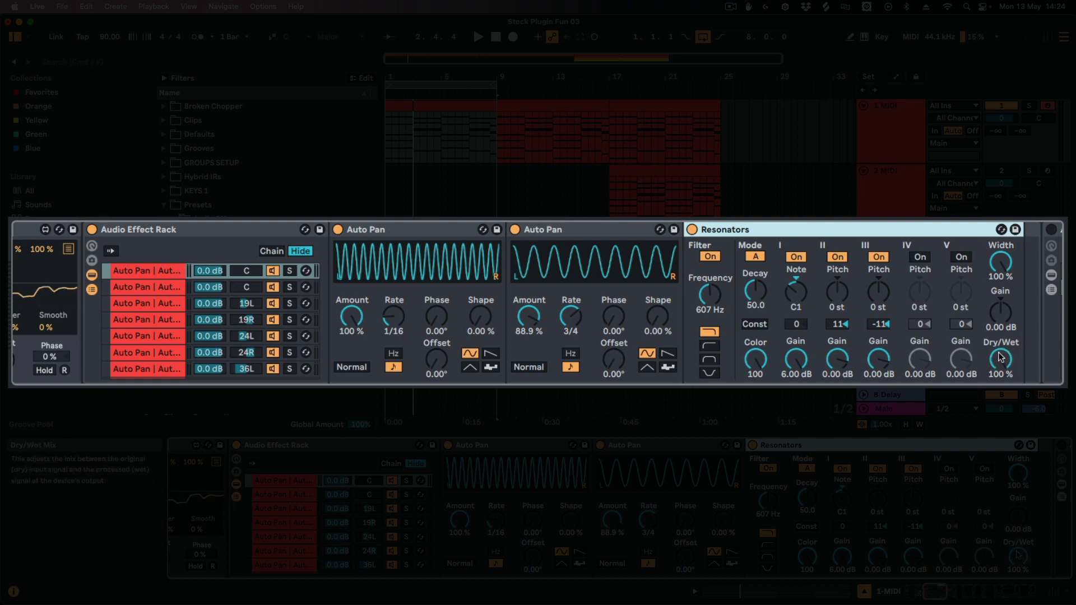
click(562, 233)
click(413, 233)
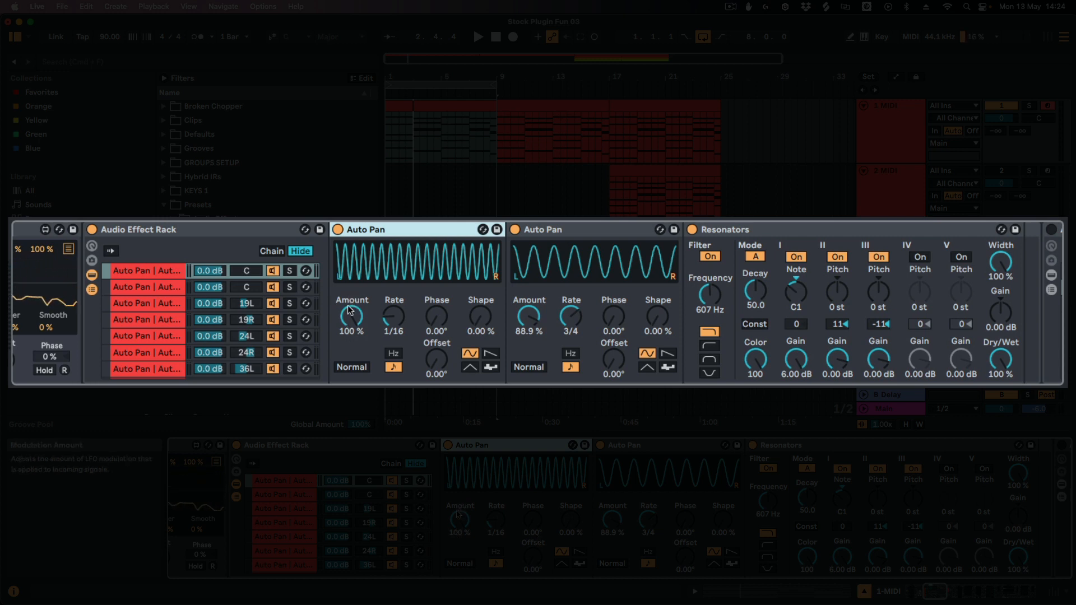
click(550, 232)
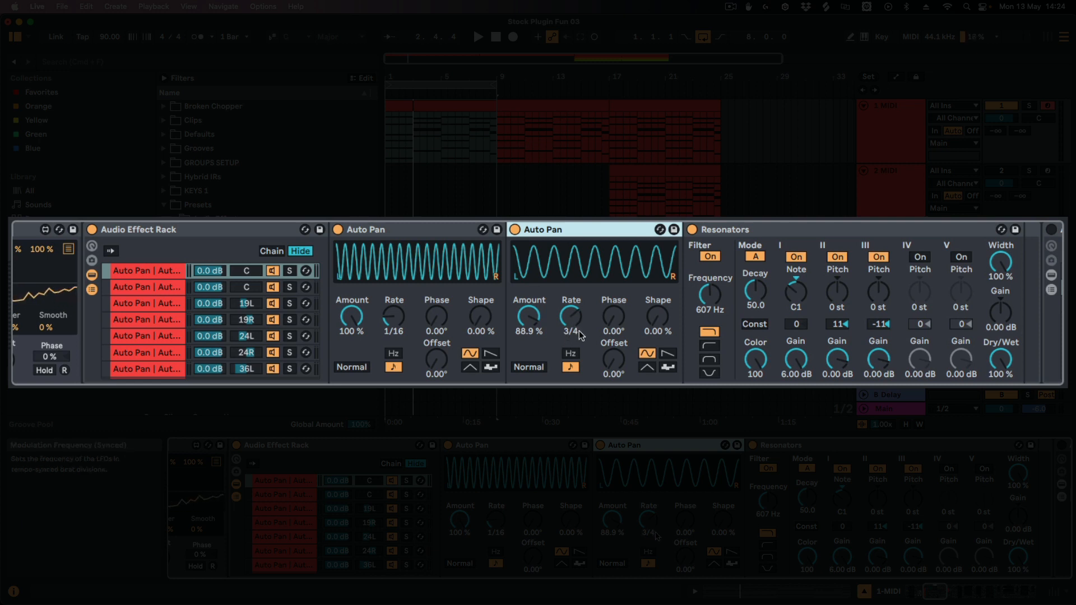
Solo the first rack chain and switch Echo's Noise on to hear that chain alone.
click(406, 480)
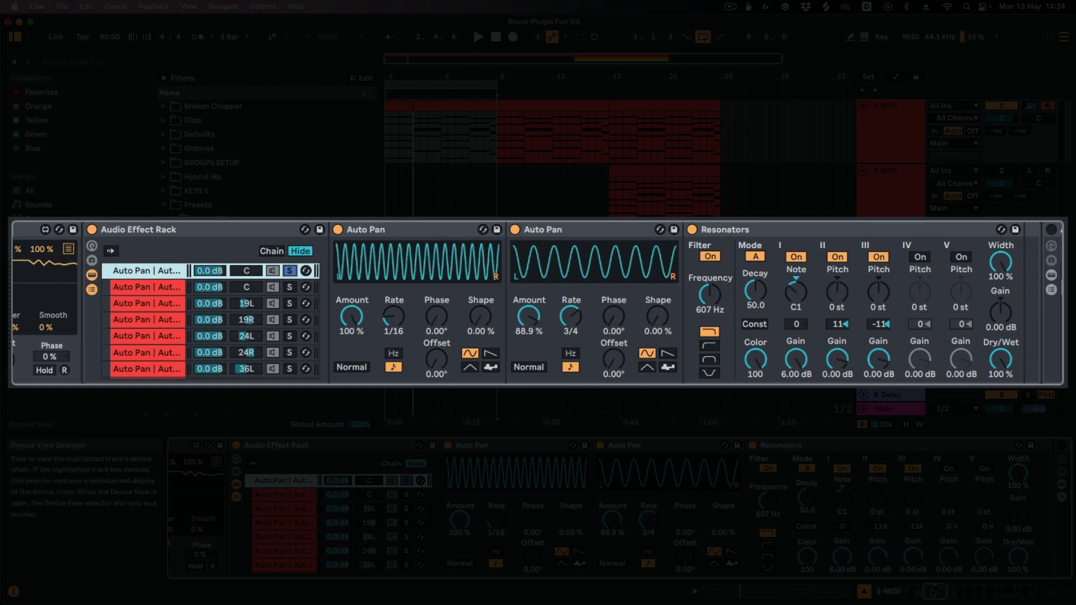
drag(933, 592, 915, 592)
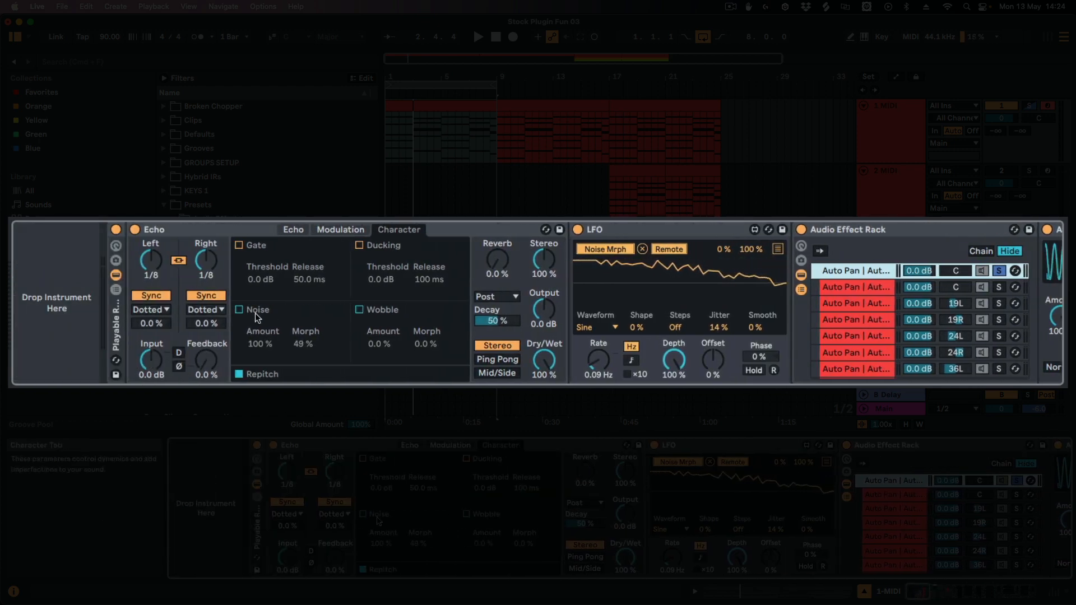
click(238, 309)
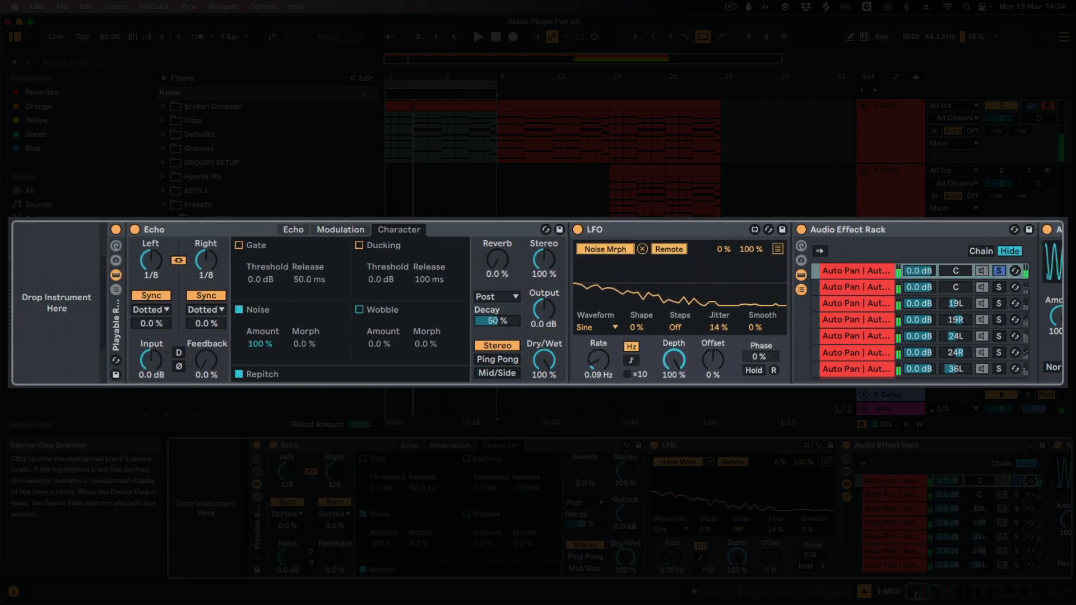
drag(917, 594, 933, 595)
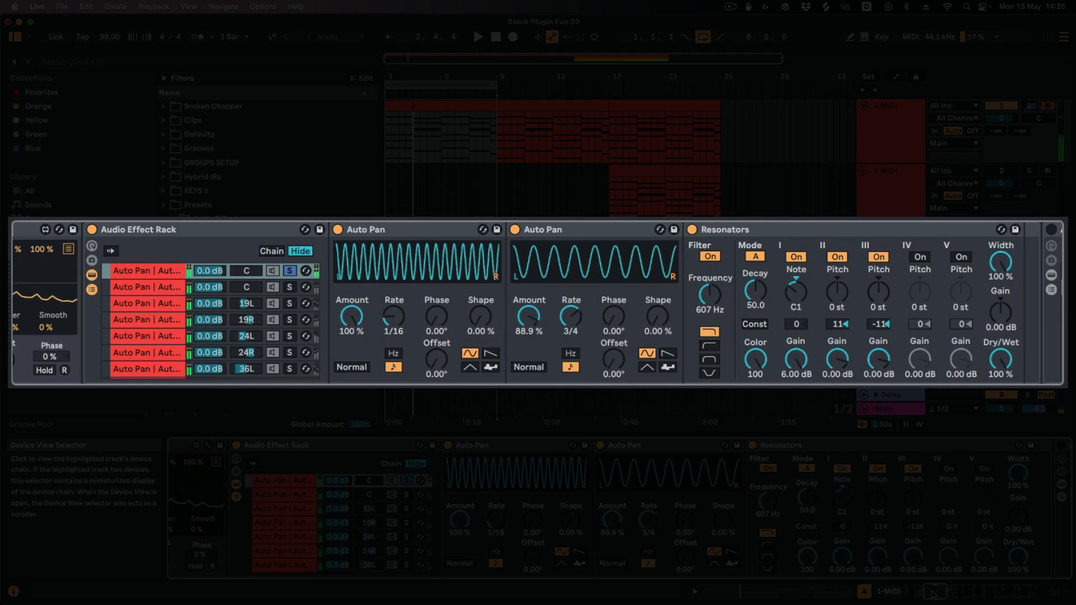
drag(933, 594, 914, 594)
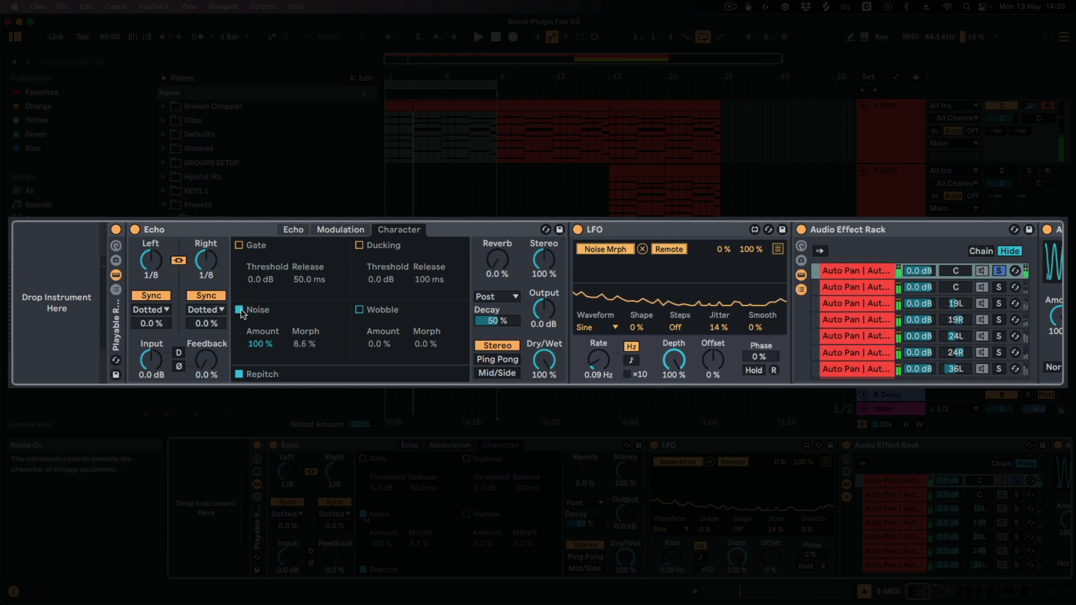
Open the rack's second chain and examine its Resonators device.
click(856, 287)
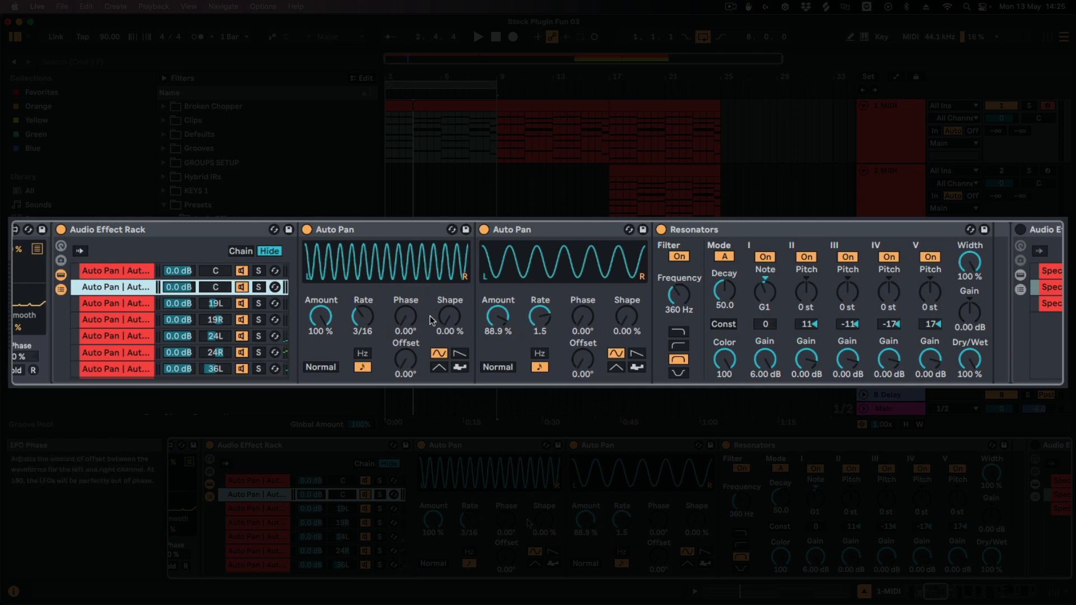
click(735, 230)
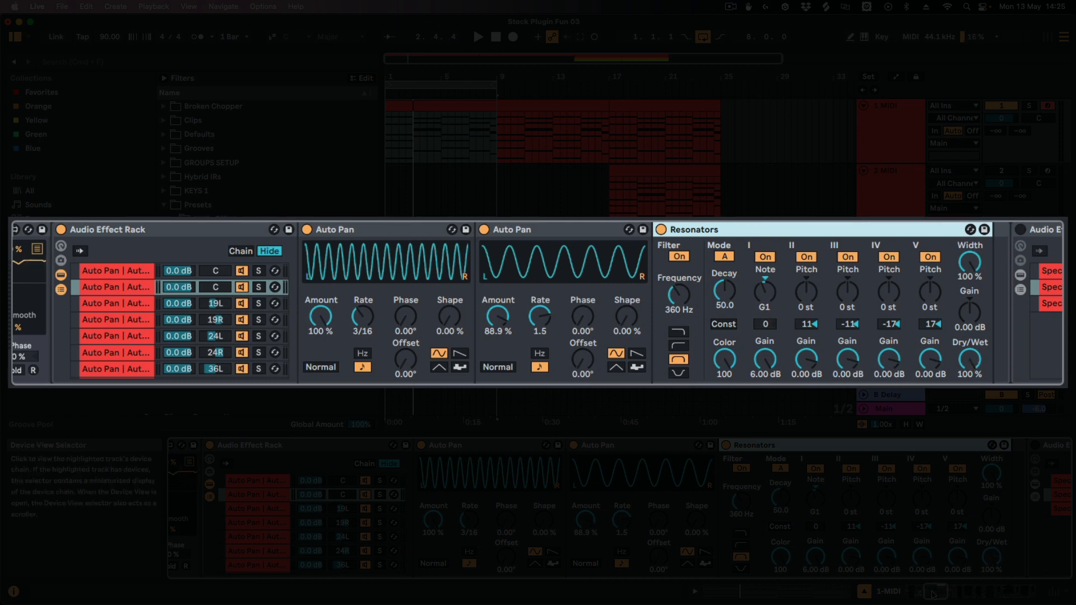
Deactivate all rack chains except the two centred ones to hear them together, and switch Echo's Noise off.
drag(930, 595, 931, 592)
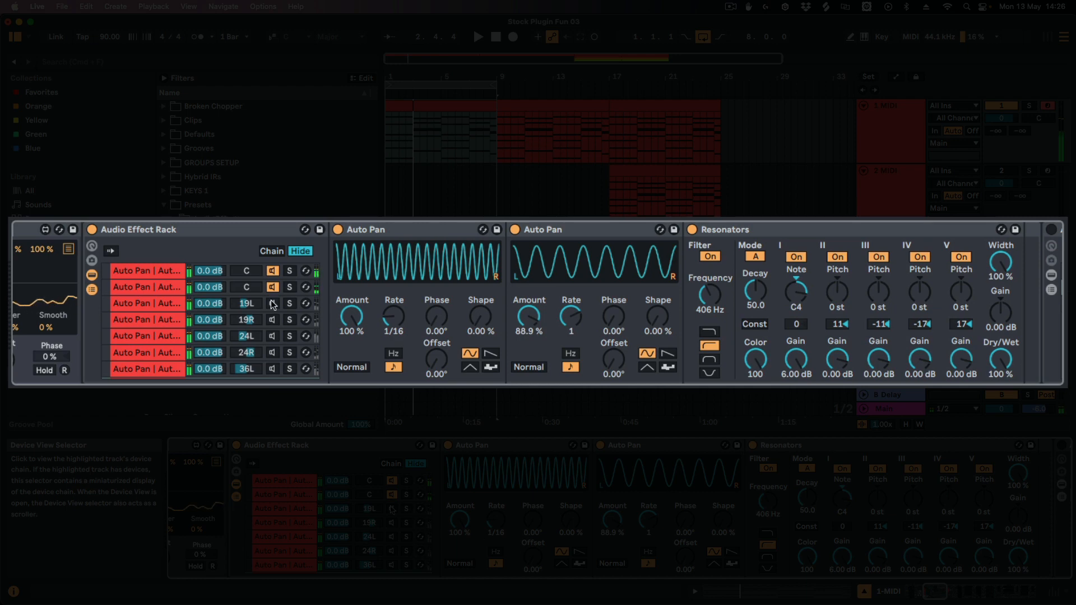
click(168, 287)
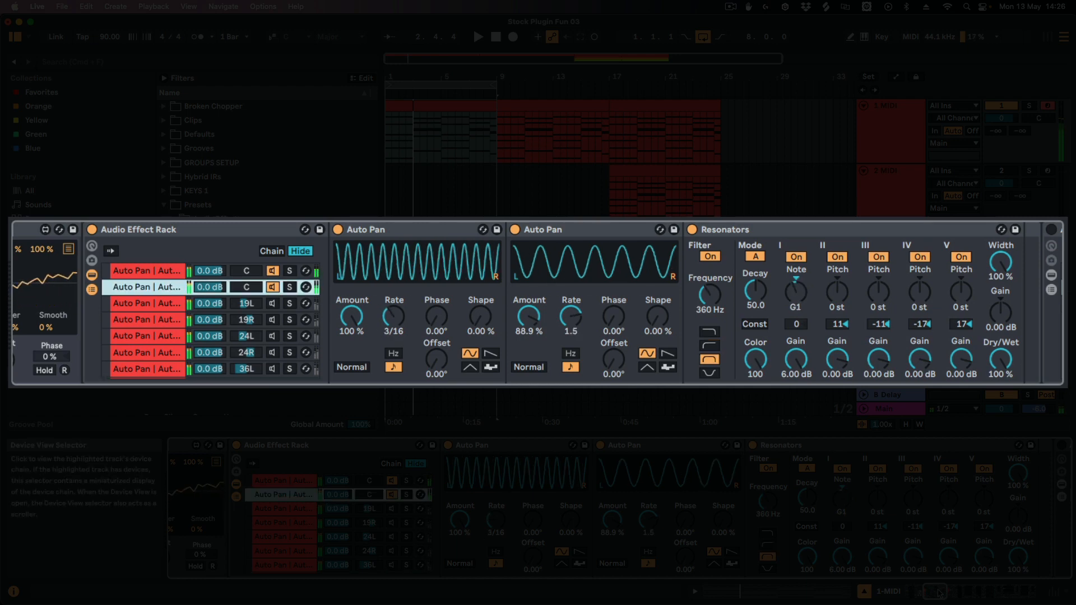
drag(941, 594, 925, 594)
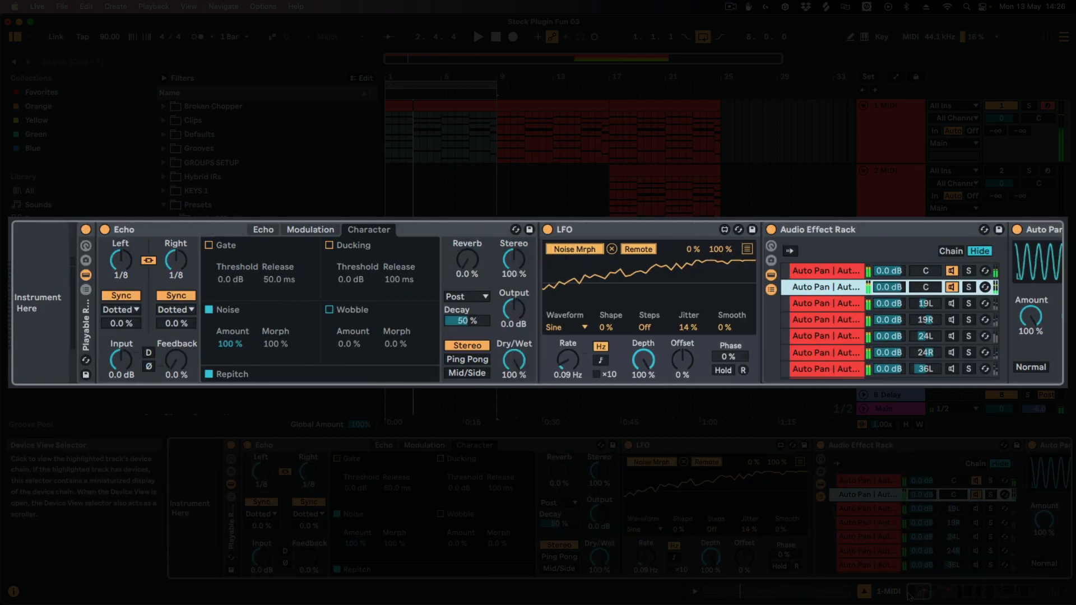
click(209, 310)
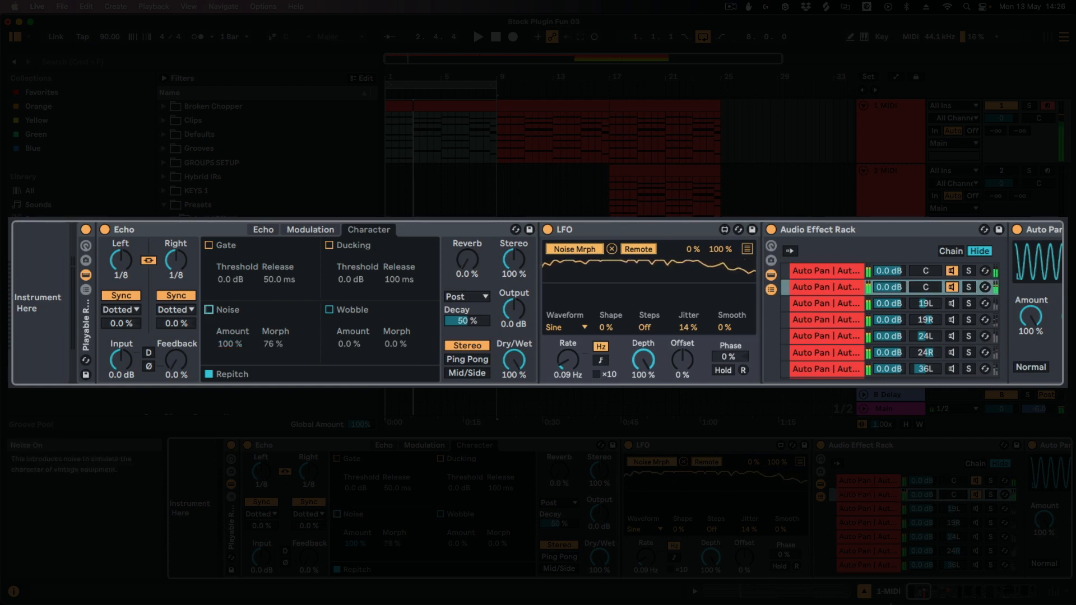
Compare the Auto Pan and Resonators settings of the first two rack chains.
drag(922, 598, 938, 600)
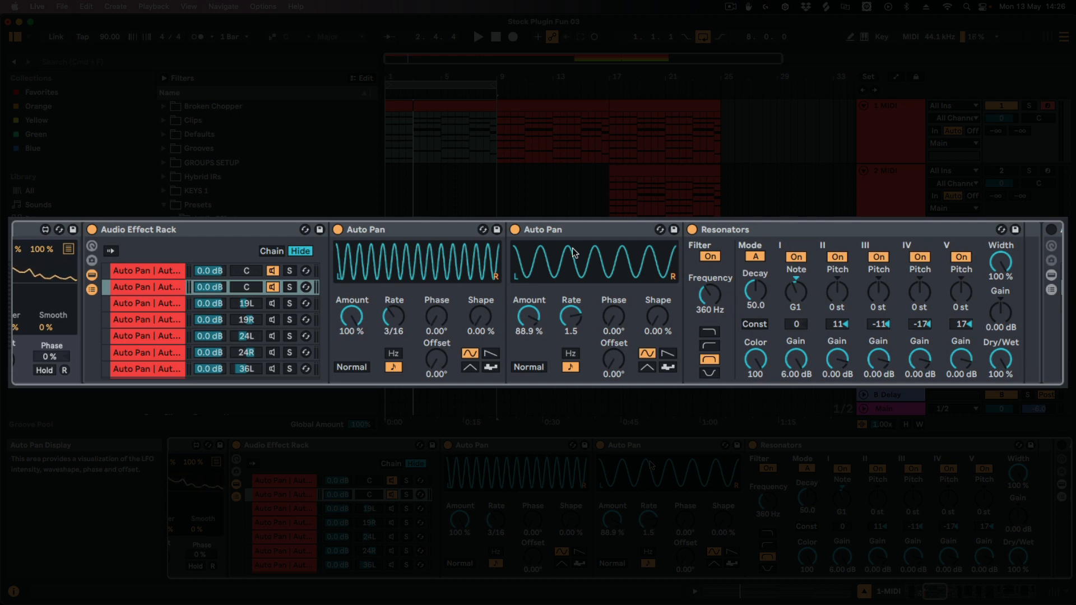
click(161, 268)
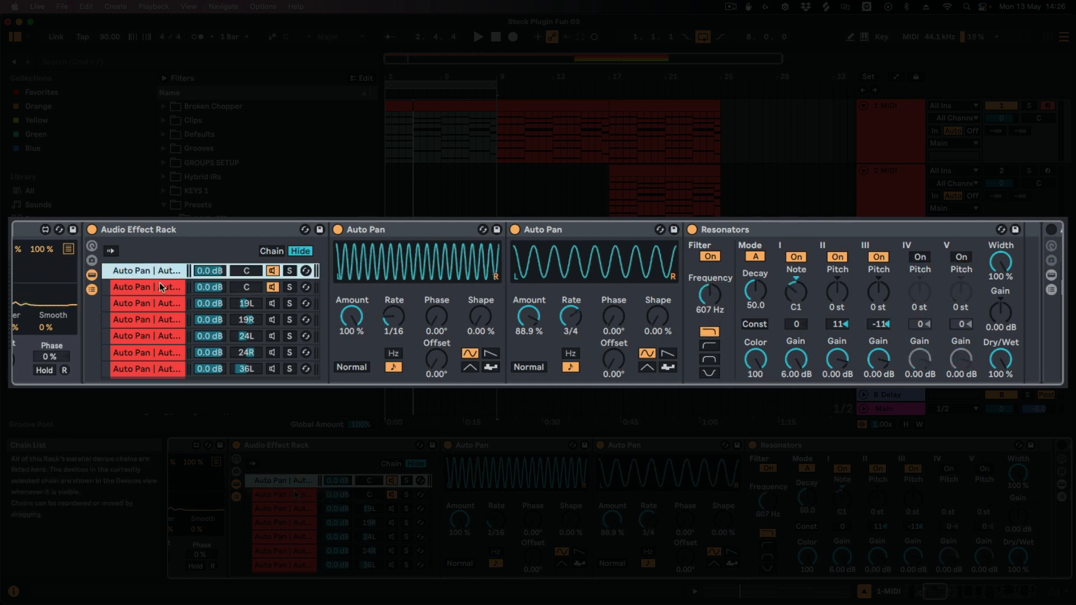
click(160, 286)
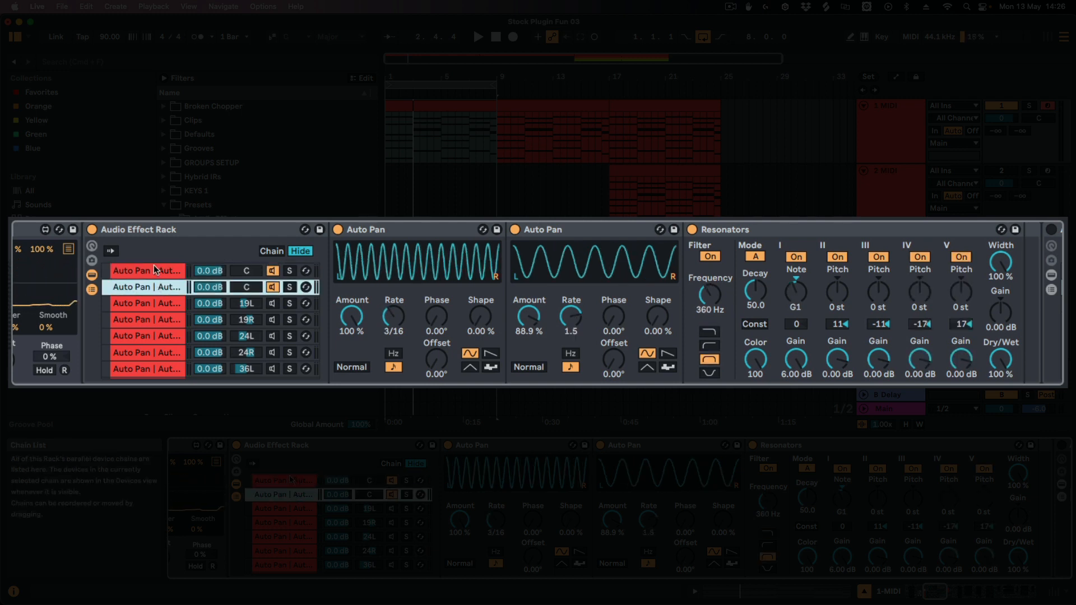
Compare the device settings of the chain panned 19L with those of the chain panned 19R, switching repeatedly between them.
click(158, 305)
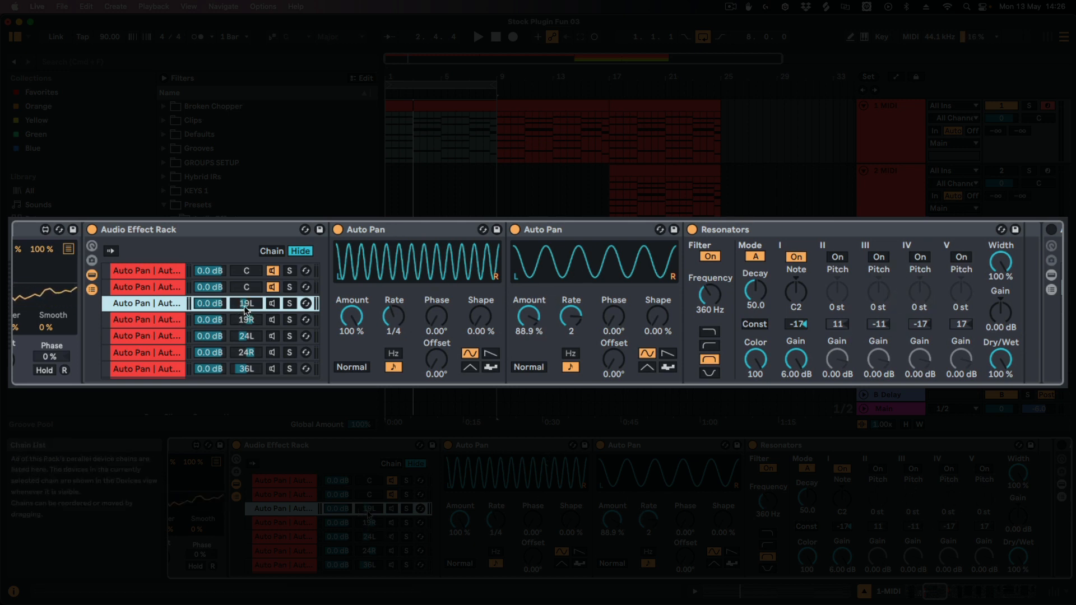
click(204, 318)
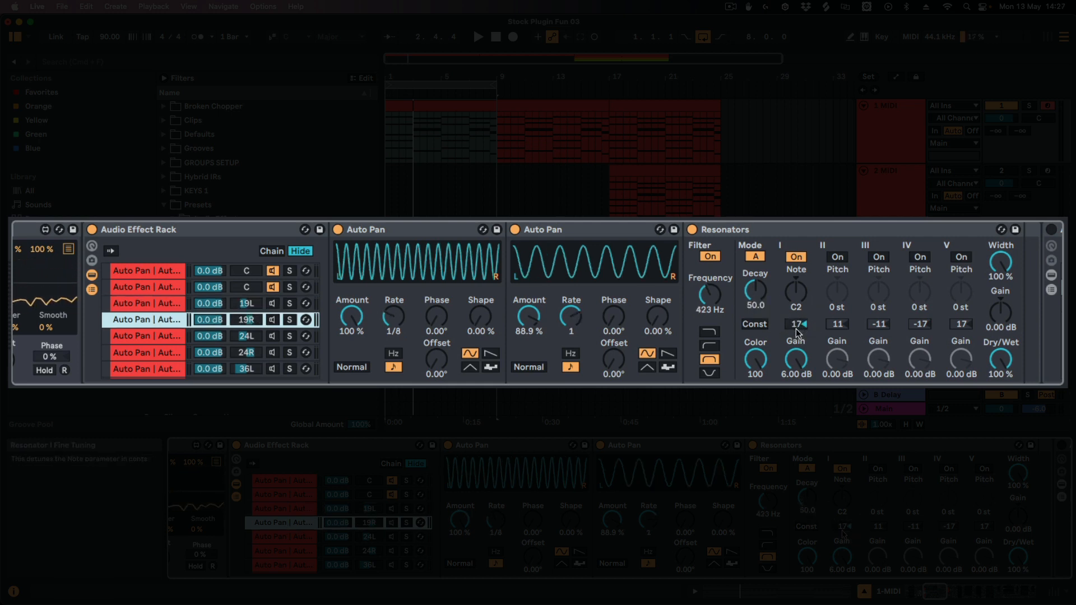
click(144, 303)
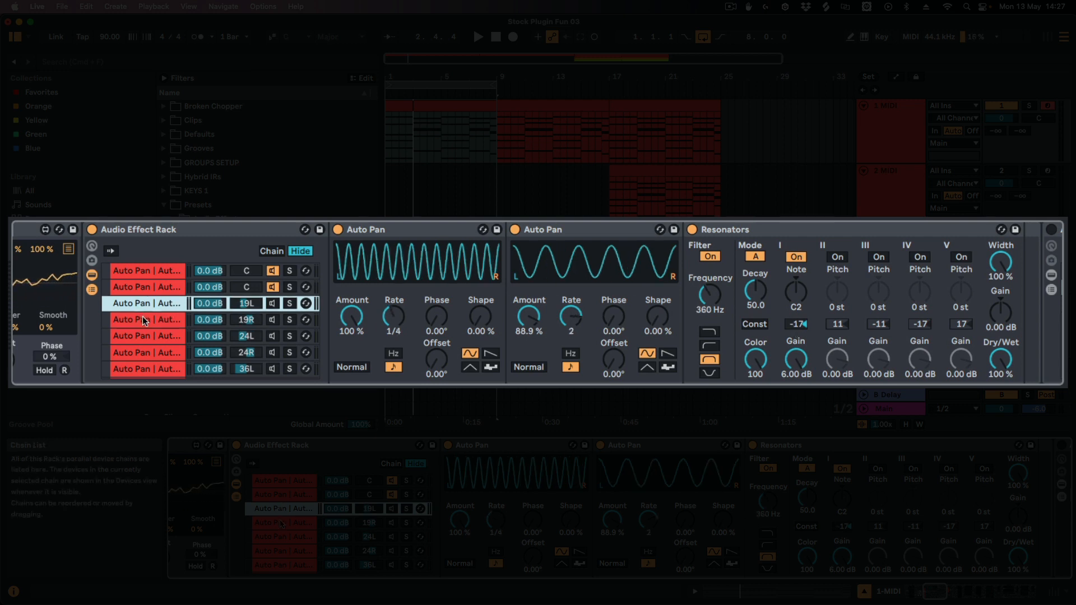
click(145, 320)
click(145, 306)
click(145, 320)
click(147, 306)
click(148, 321)
click(147, 304)
click(149, 323)
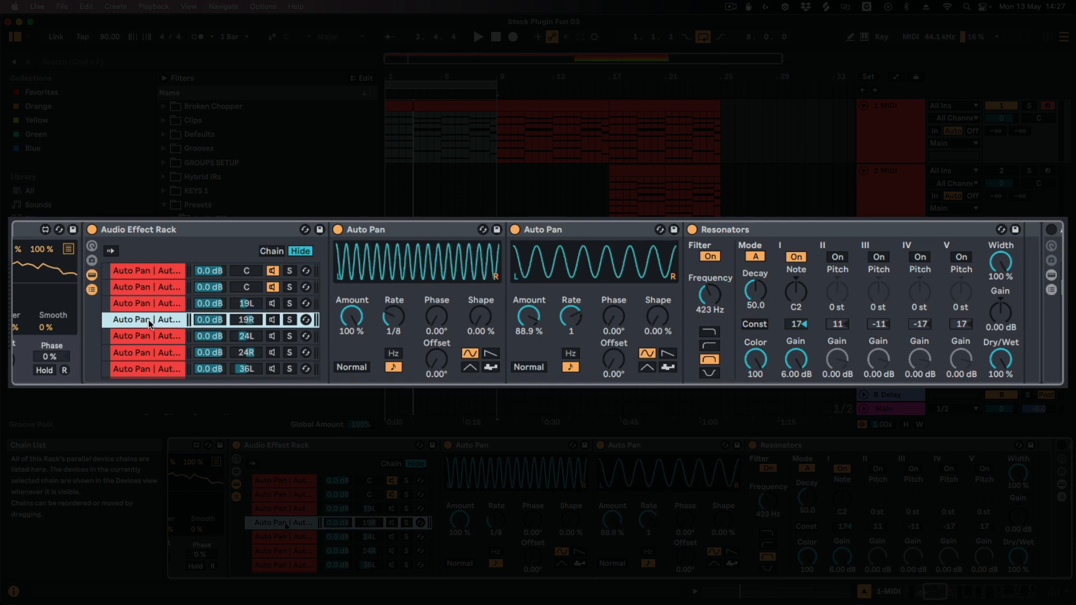
Examine the Auto Pan and Resonators settings of the chains panned 24L, 24R, 36L and 36R in turn.
click(155, 337)
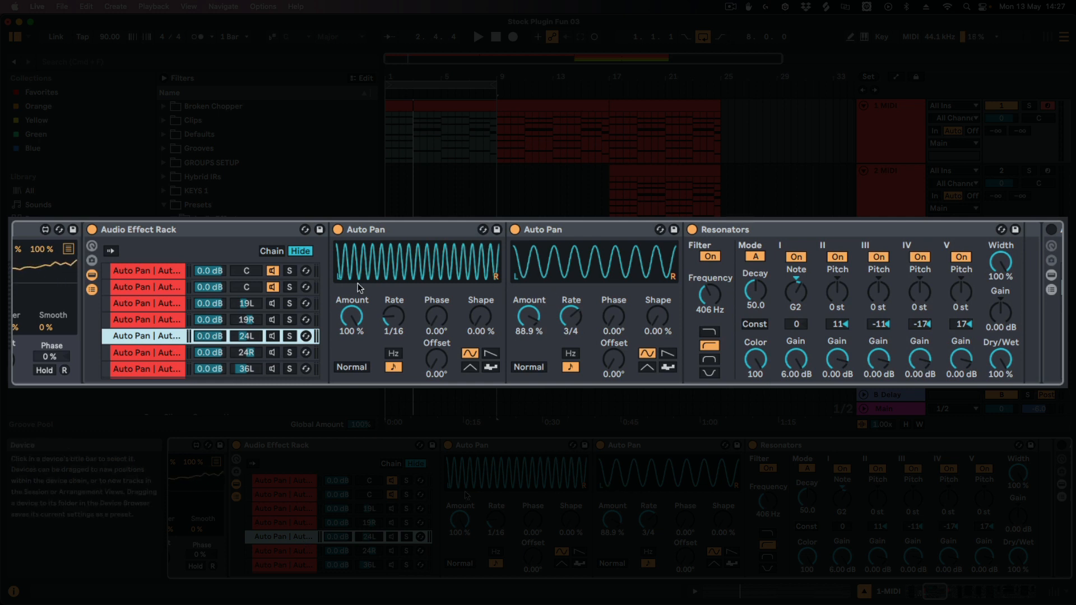
click(152, 353)
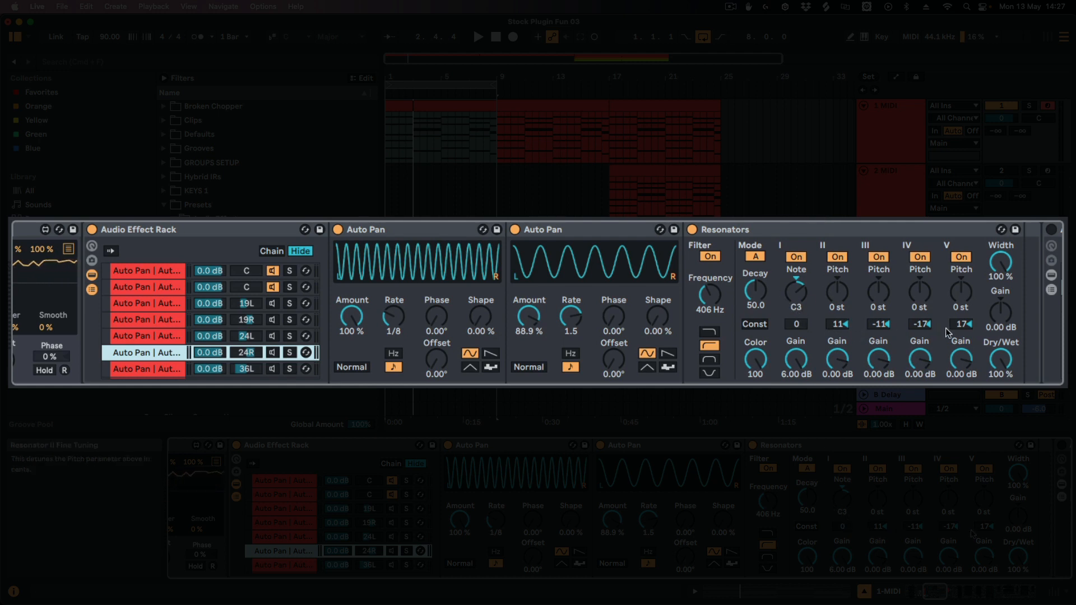
scroll(141, 344, down, 2)
click(142, 342)
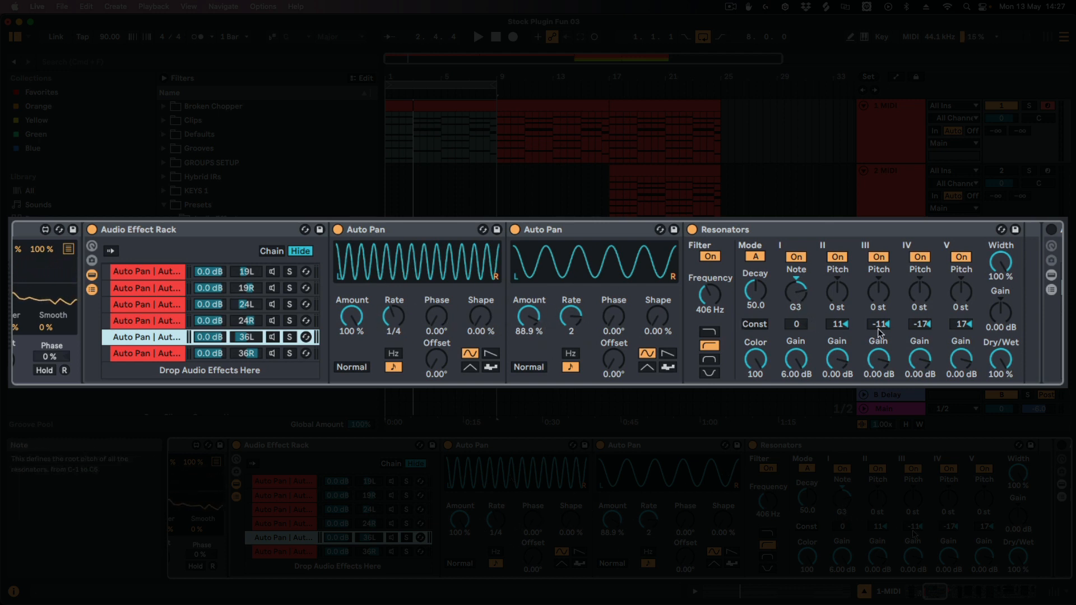
click(243, 354)
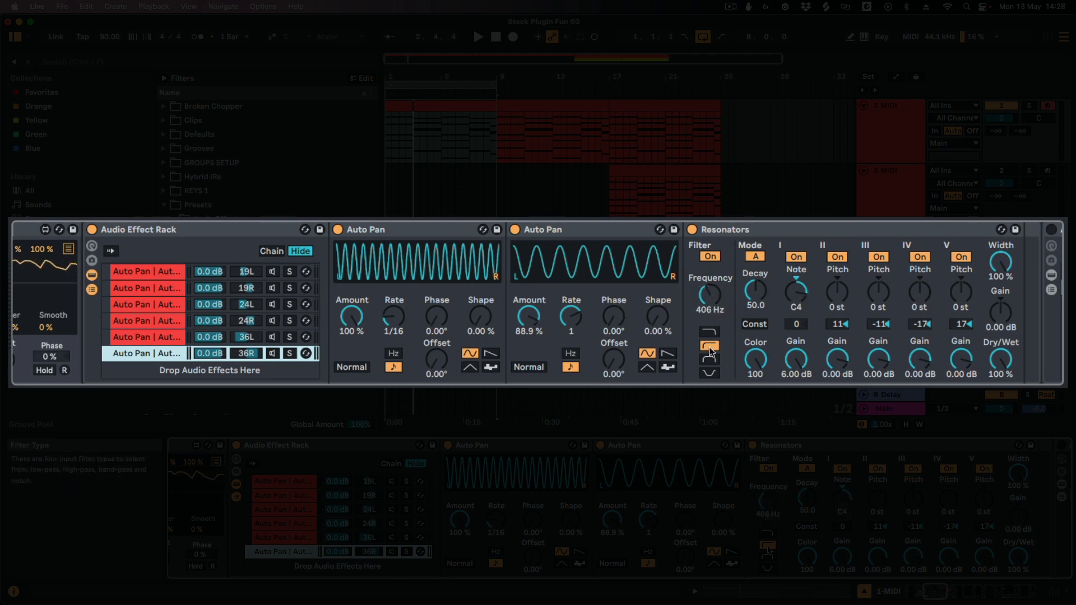
Compare the Resonators filter type across the four widest-panned chains, from 24L to 36R.
click(138, 338)
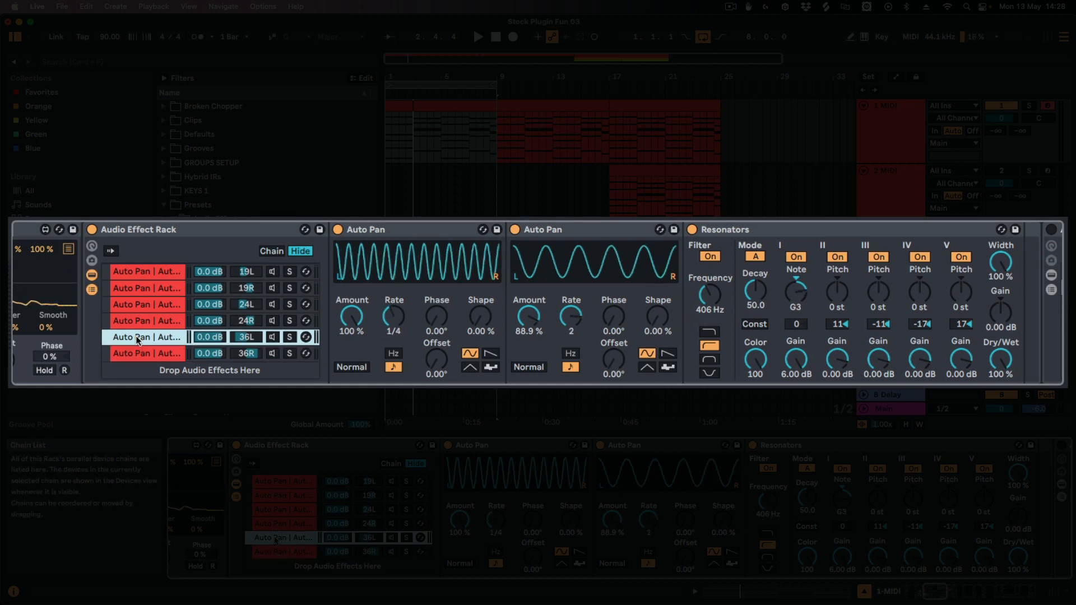
click(149, 306)
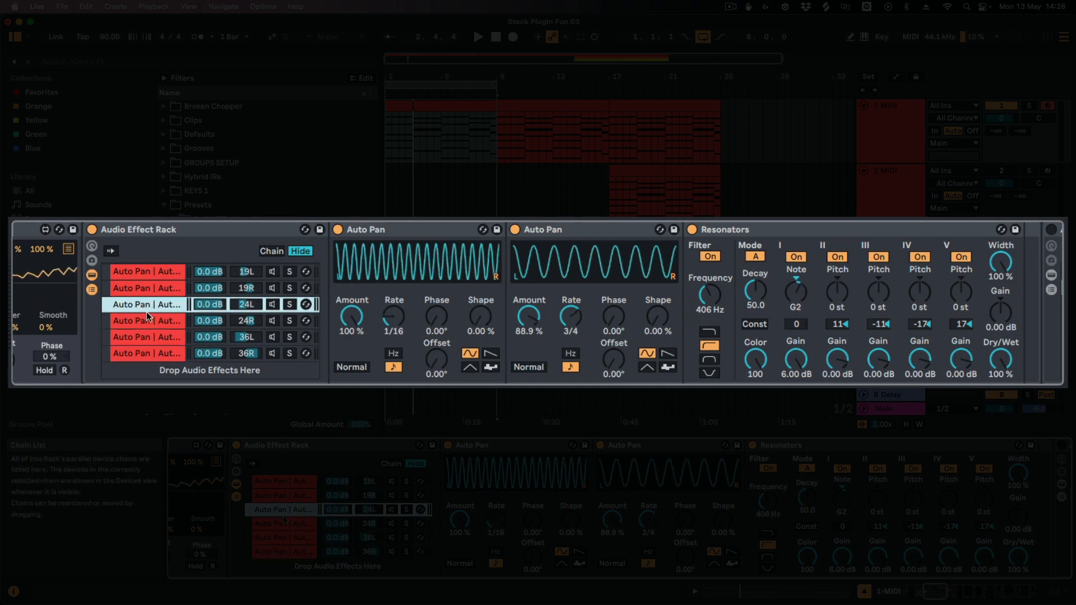
key(Down)
key(Down)
key(Down)
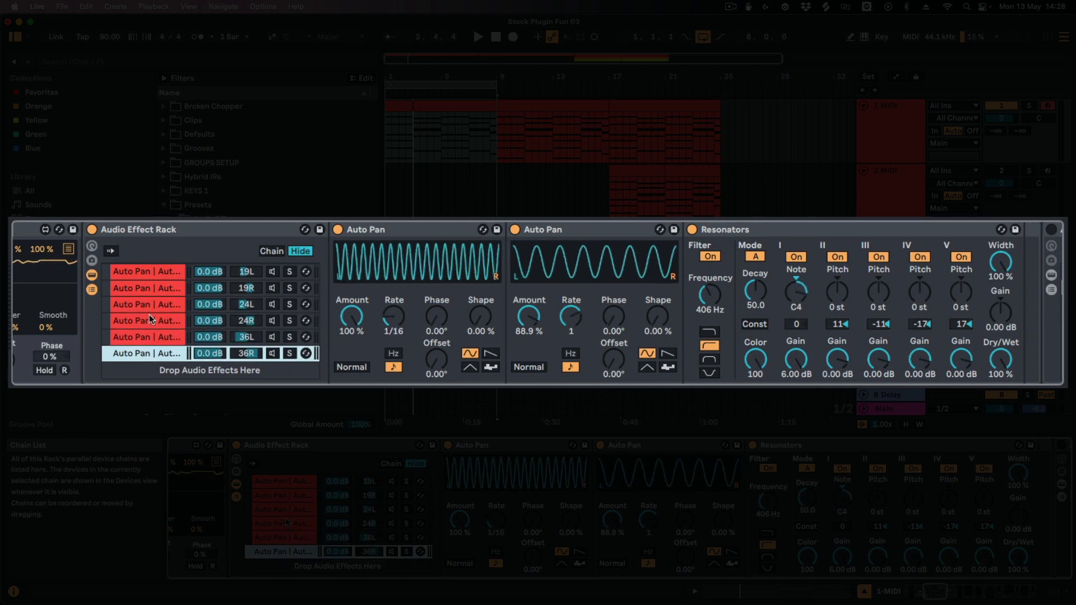
Check the Resonators filter type and settings on the chains panned 19R and 19L and on the two centred chains.
click(150, 289)
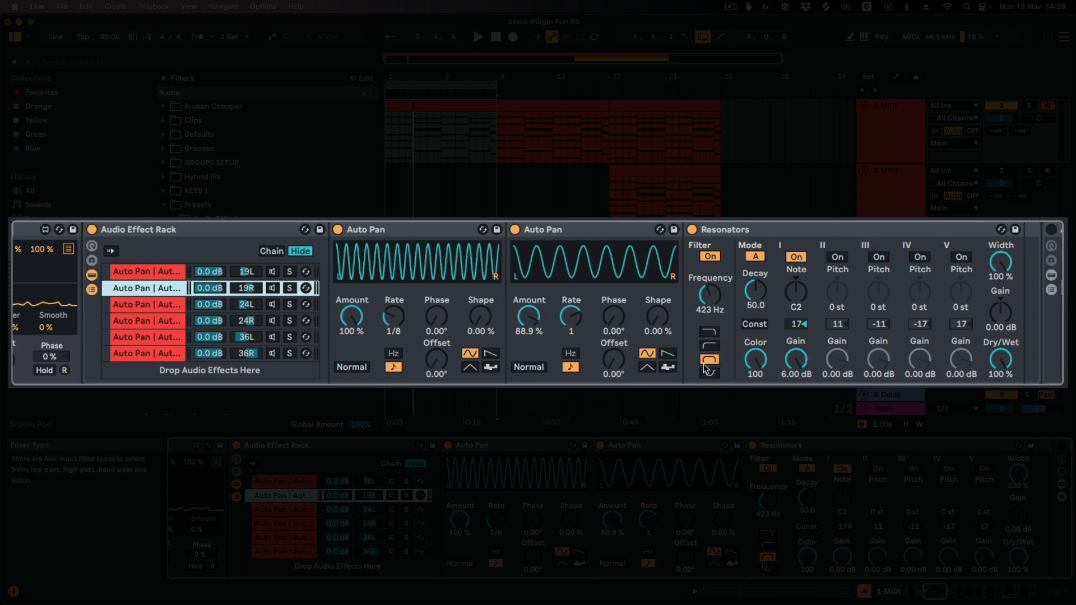
key(Up)
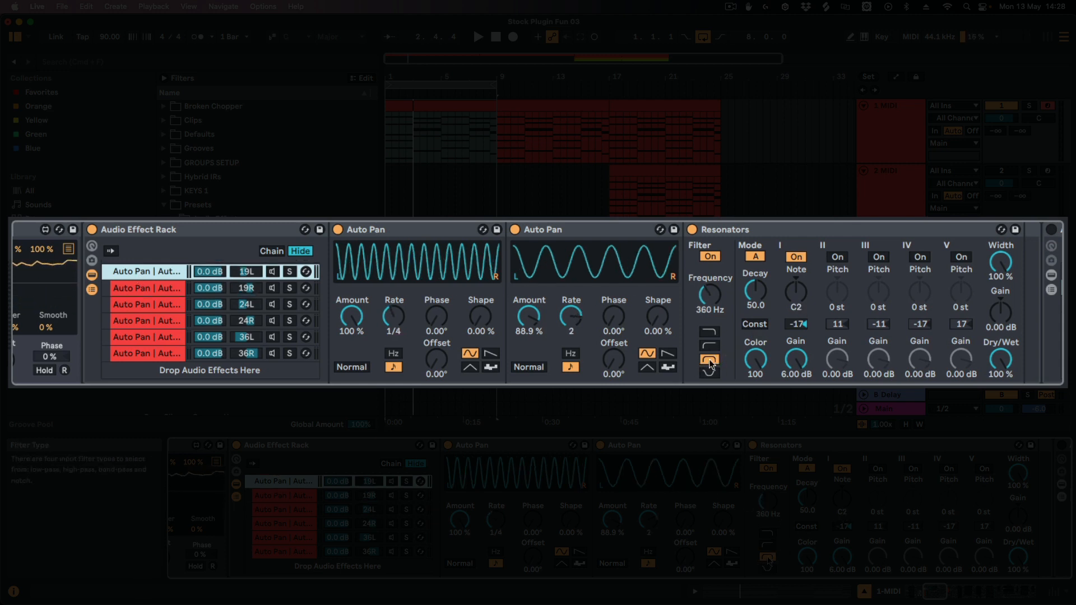
scroll(147, 285, up, 3)
click(147, 285)
click(147, 273)
click(145, 287)
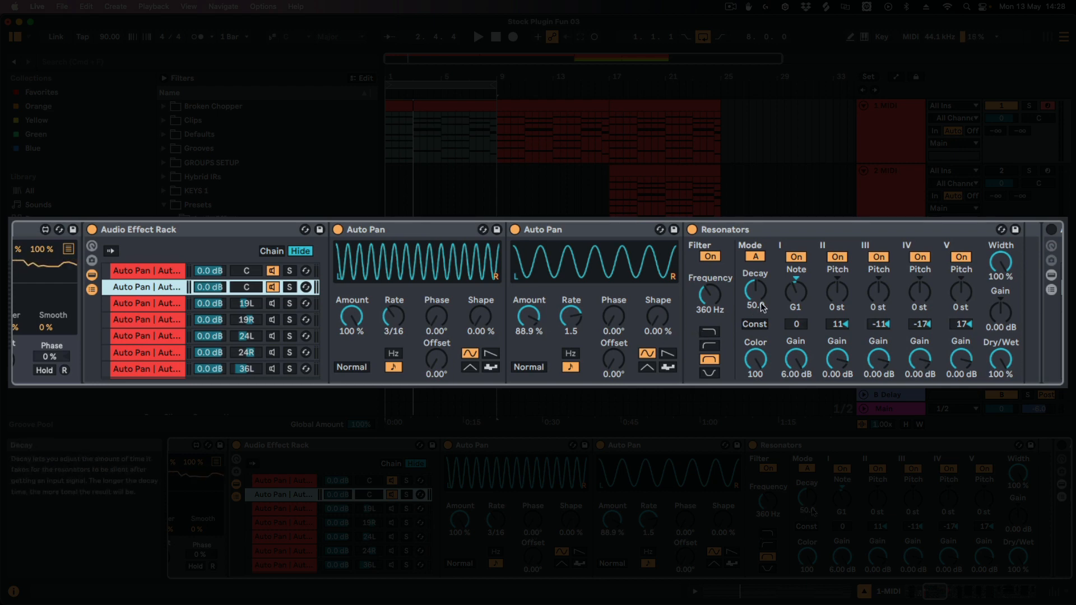
Switch Echo's Noise on and activate the rack chains panned 19L and 19R to add them to the sound.
click(923, 593)
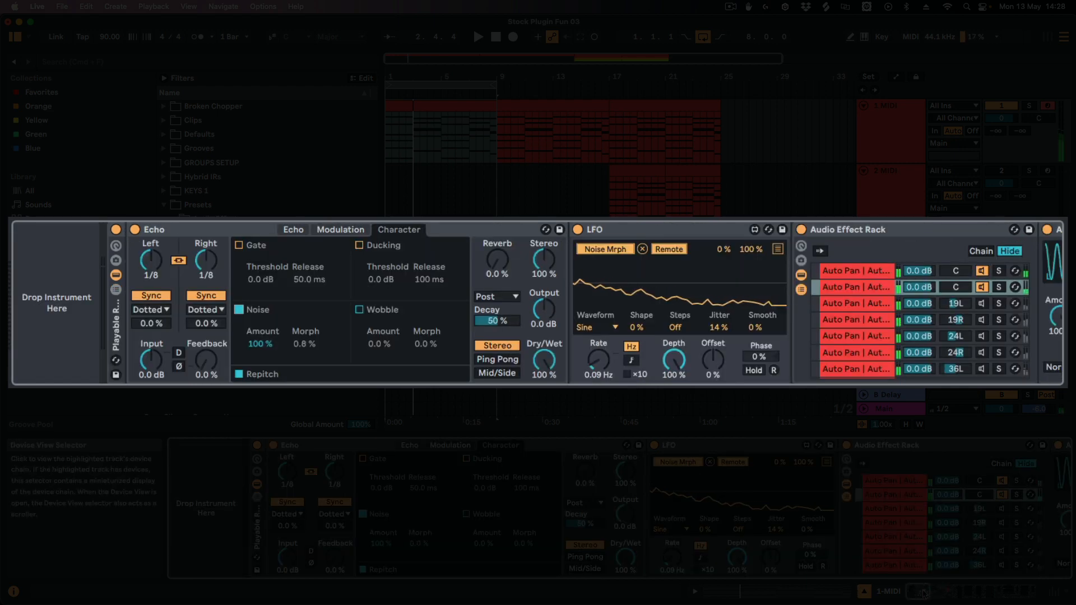
drag(924, 593, 941, 596)
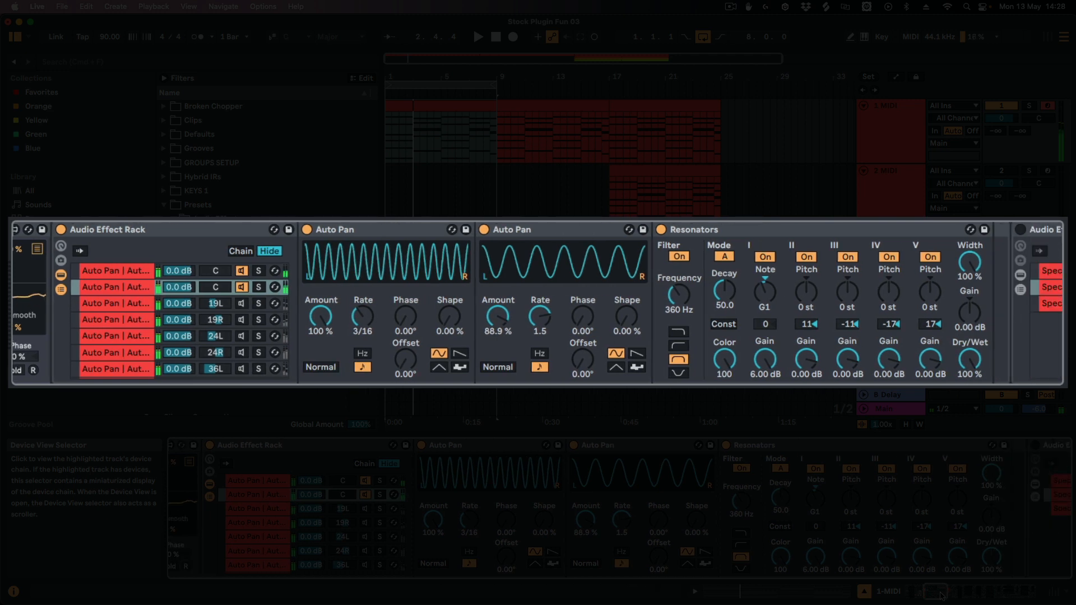
click(240, 307)
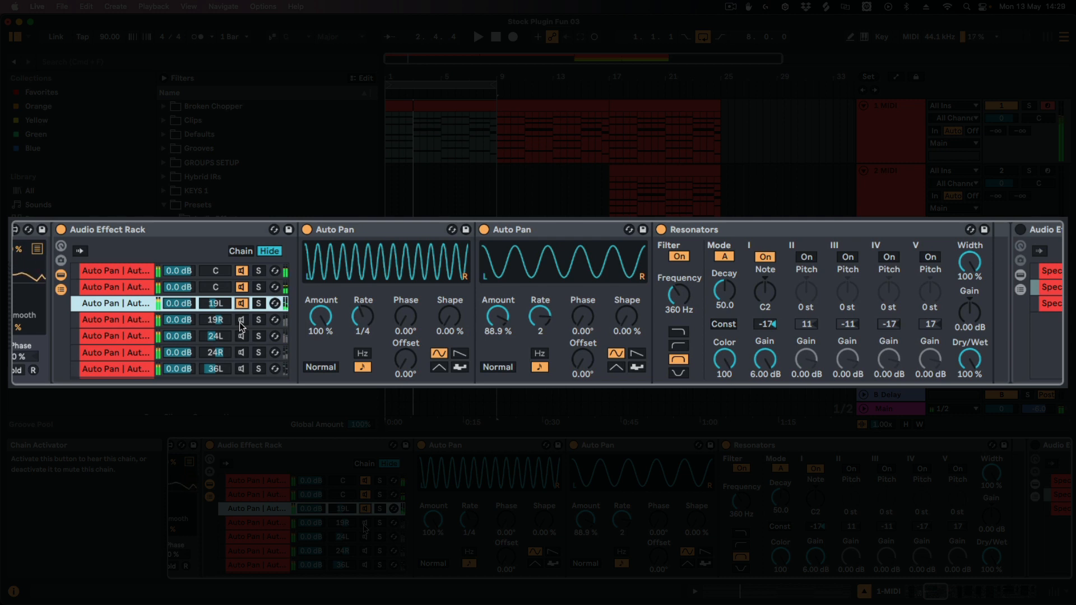
click(240, 323)
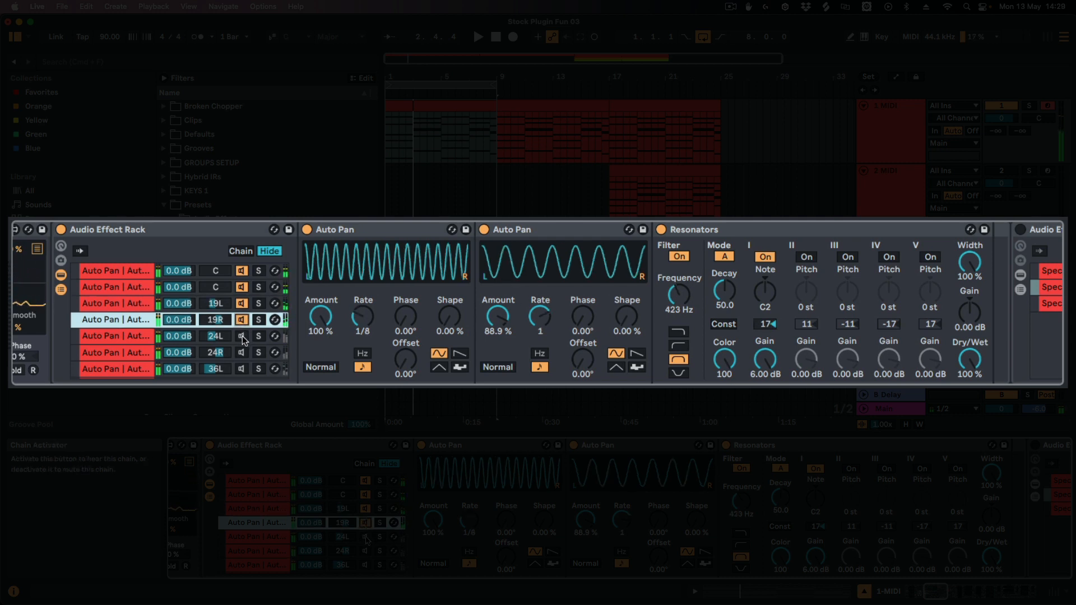
Activate the remaining chains panned 24L, 24R, 36L and 36R one after another so the full rack plays.
click(242, 335)
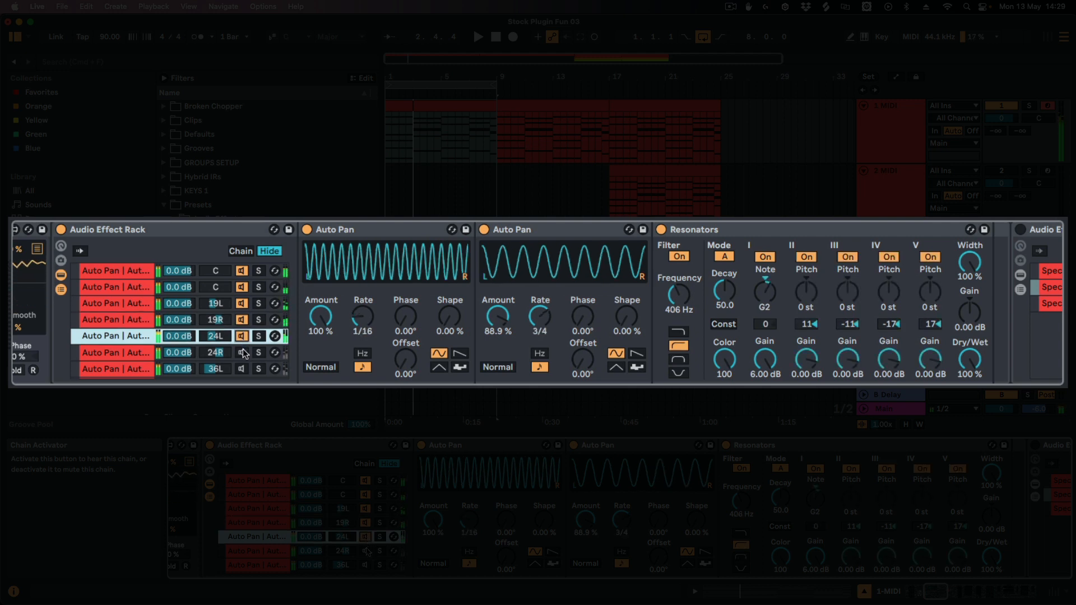
click(242, 352)
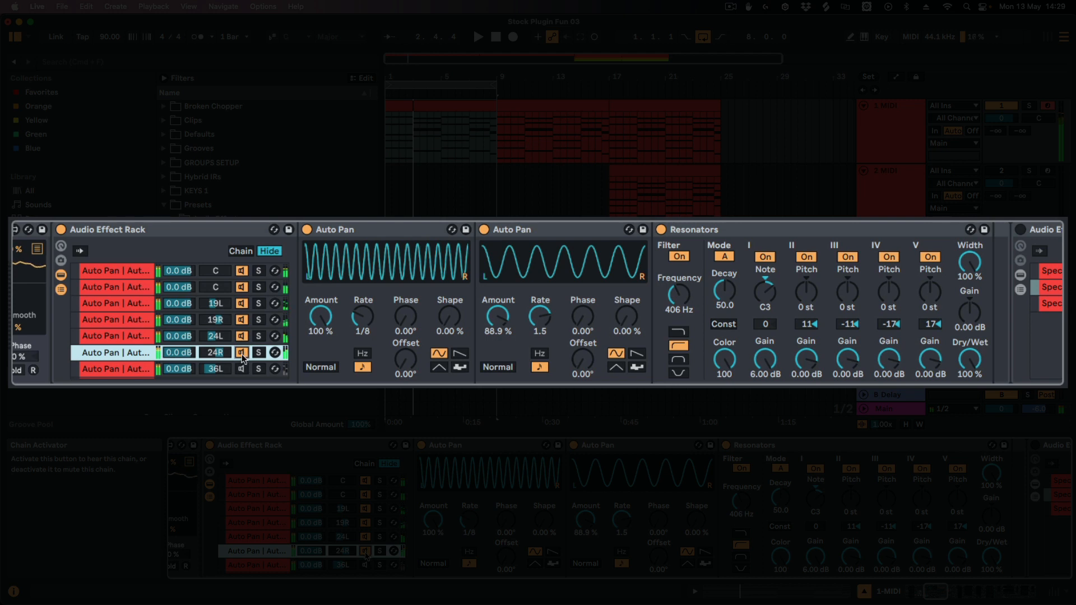
scroll(123, 353, down, 2)
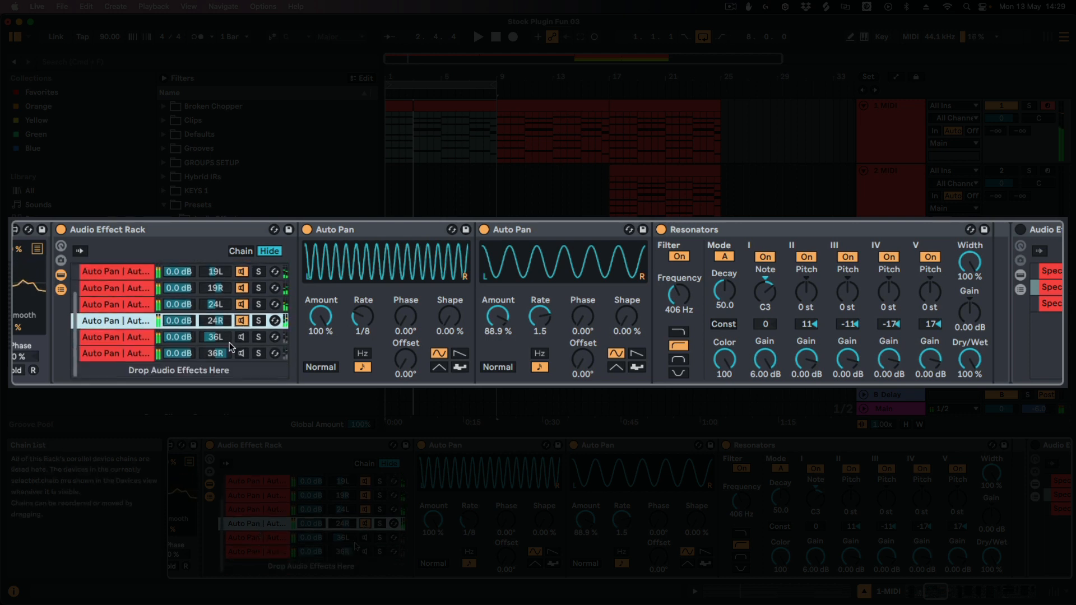
click(242, 337)
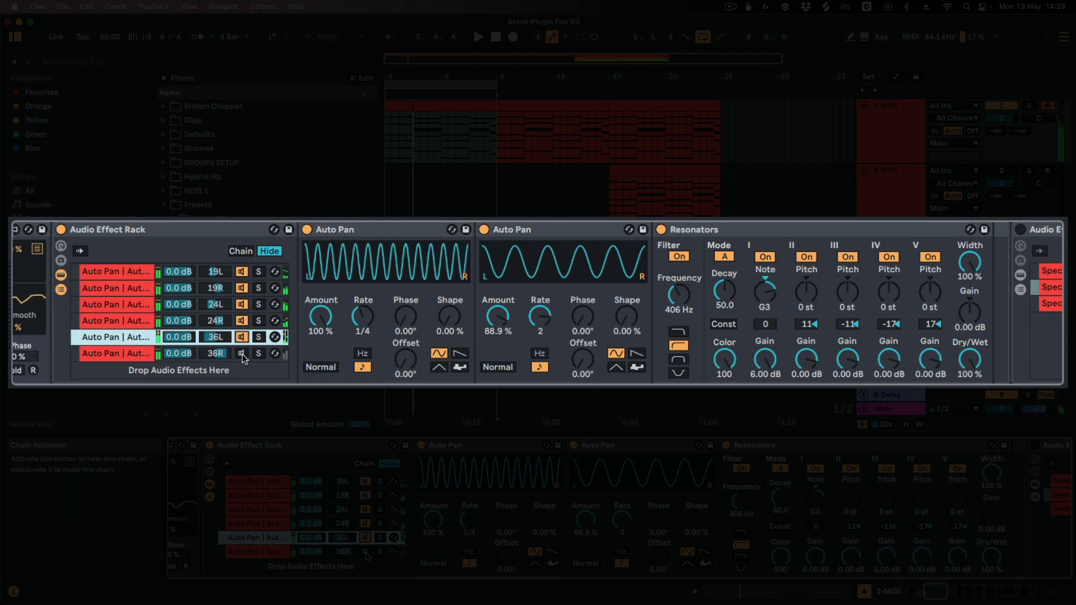
click(242, 354)
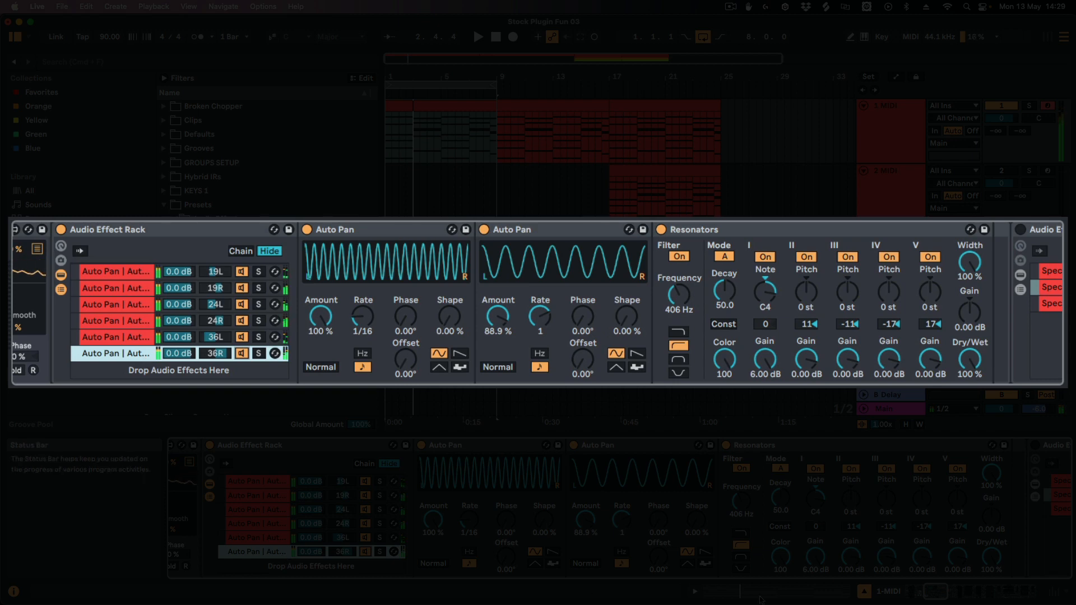
Return to Echo and switch its Noise off.
click(933, 592)
drag(934, 593, 924, 593)
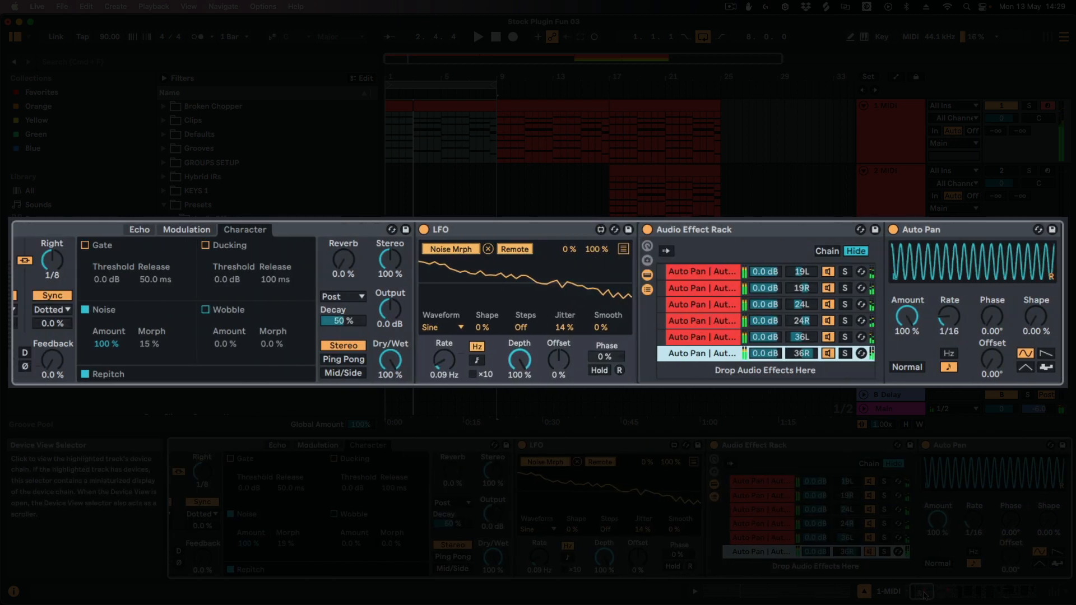
click(231, 514)
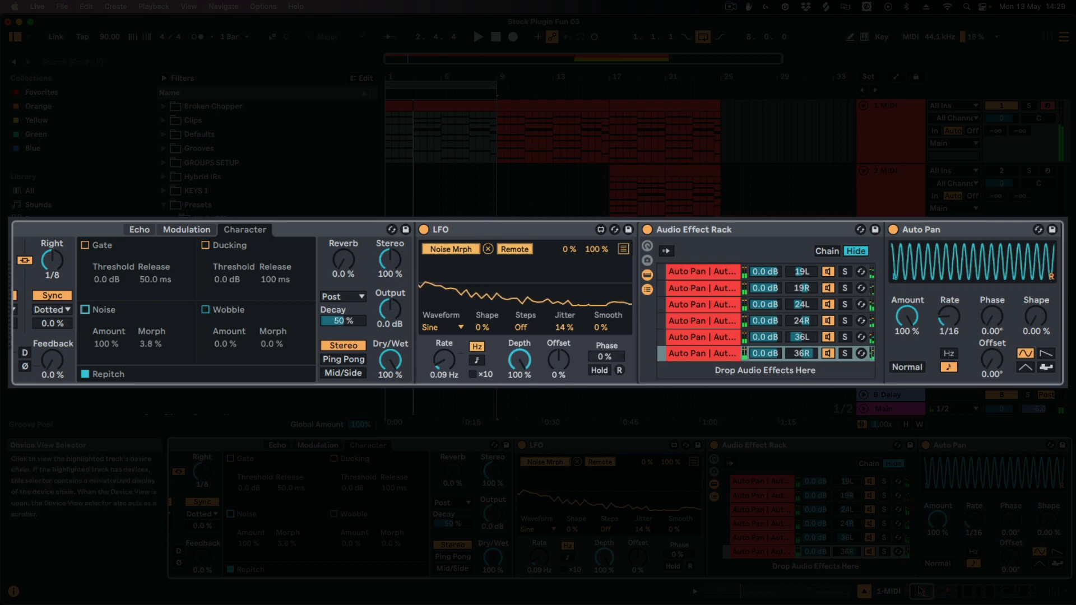
Review the Resonators settings of the chains panned 36R, 36L, 24R and 24L, including the Decay control.
click(928, 593)
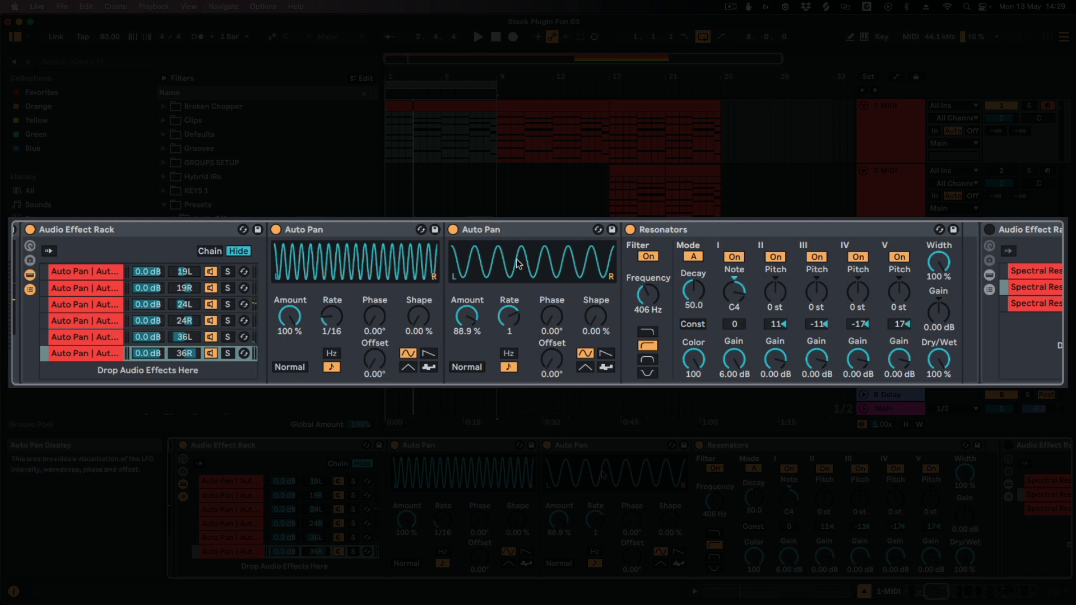
click(738, 235)
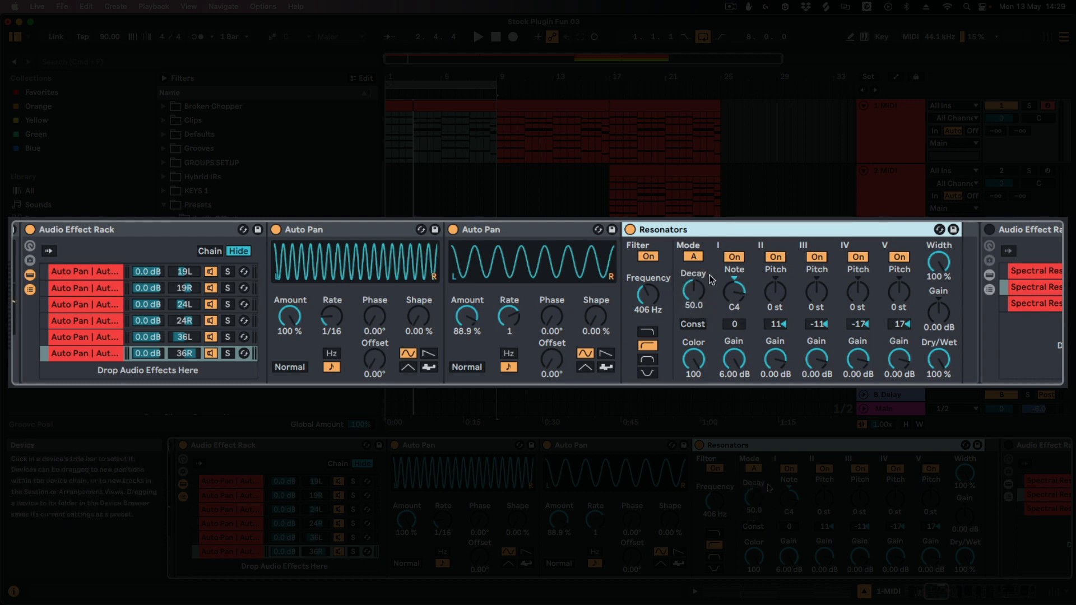
click(102, 341)
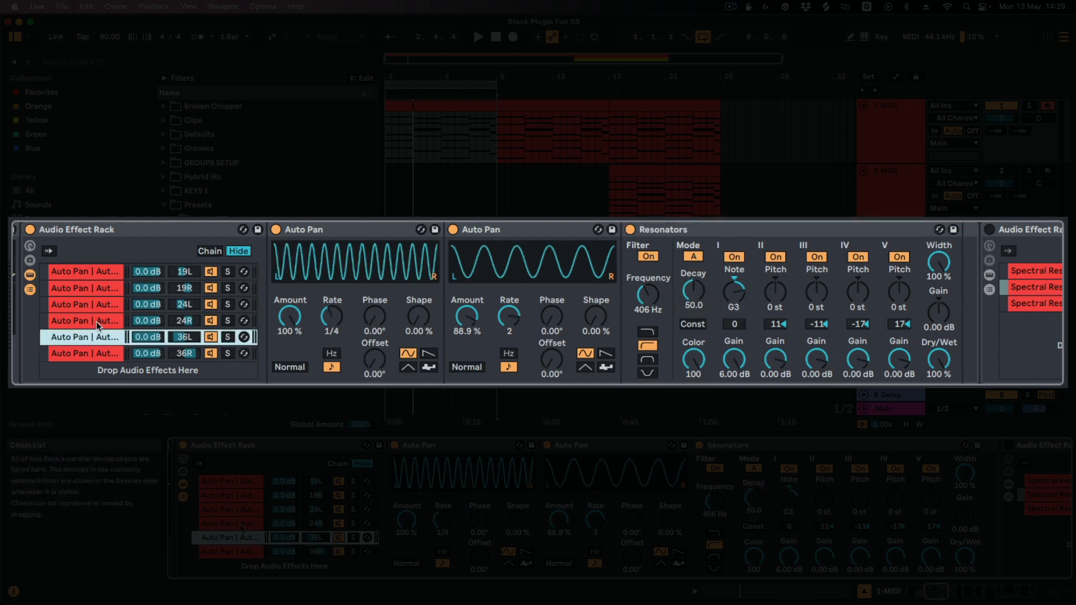
click(96, 322)
click(91, 307)
click(105, 350)
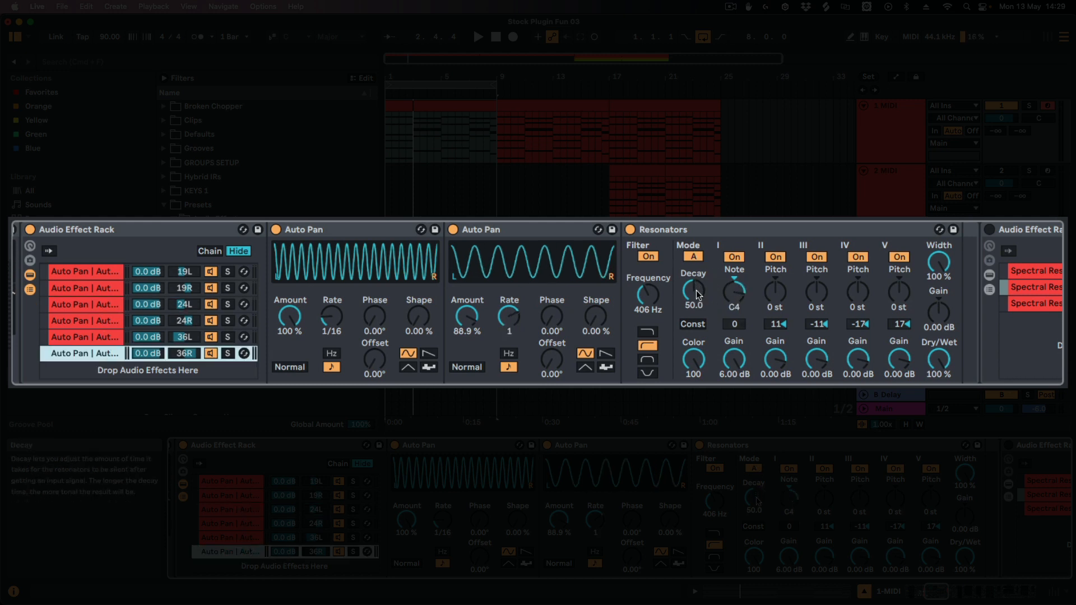
Activate the Audio Effect Rack holding the Spectral Resonator chains and look through the devices of its three chains.
click(937, 596)
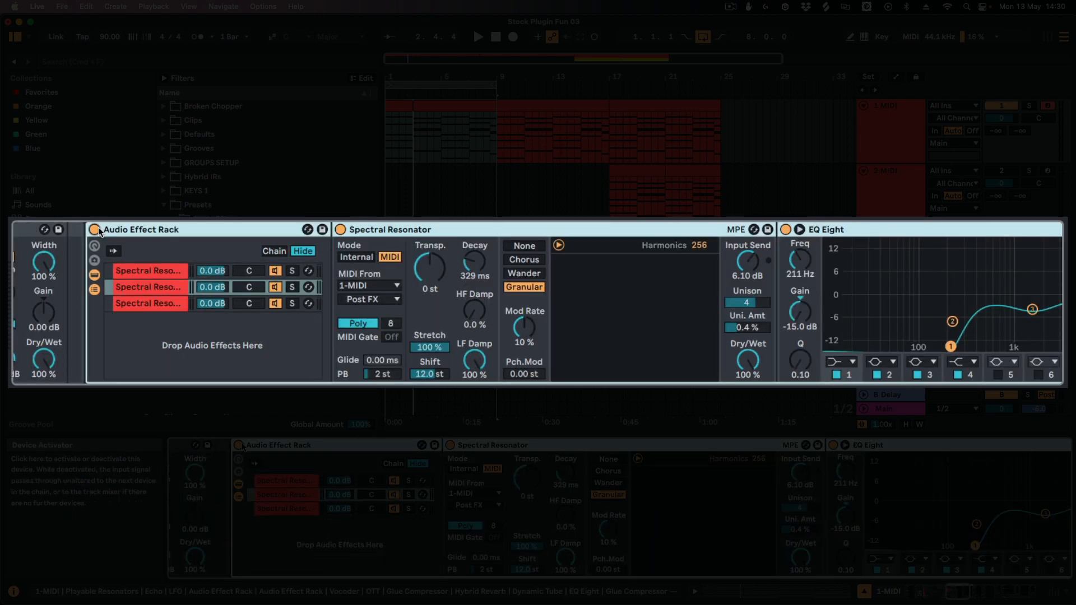
click(166, 273)
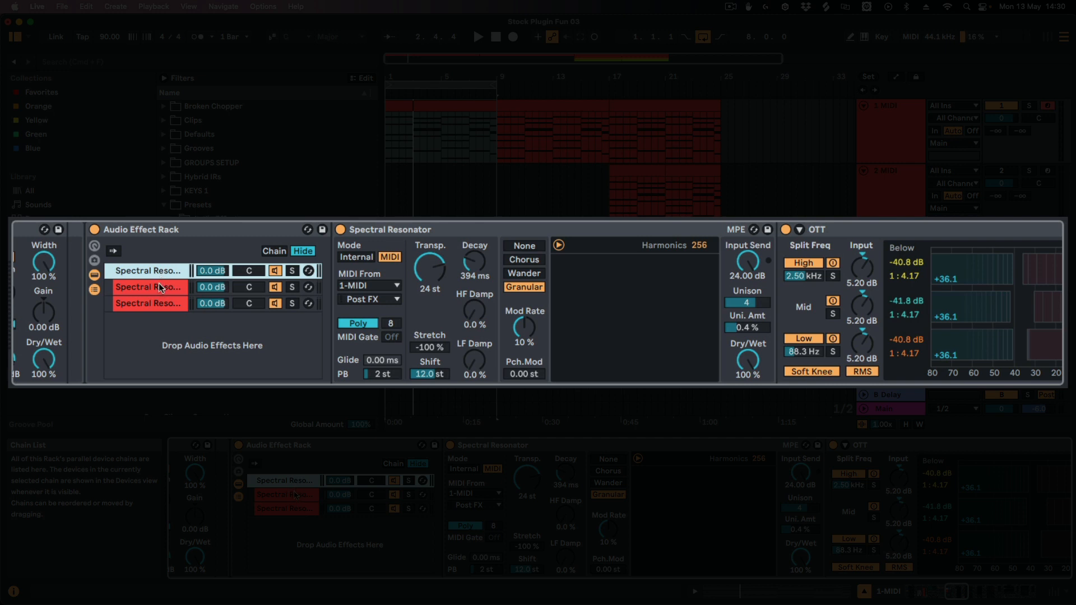
key(Down)
key(Down)
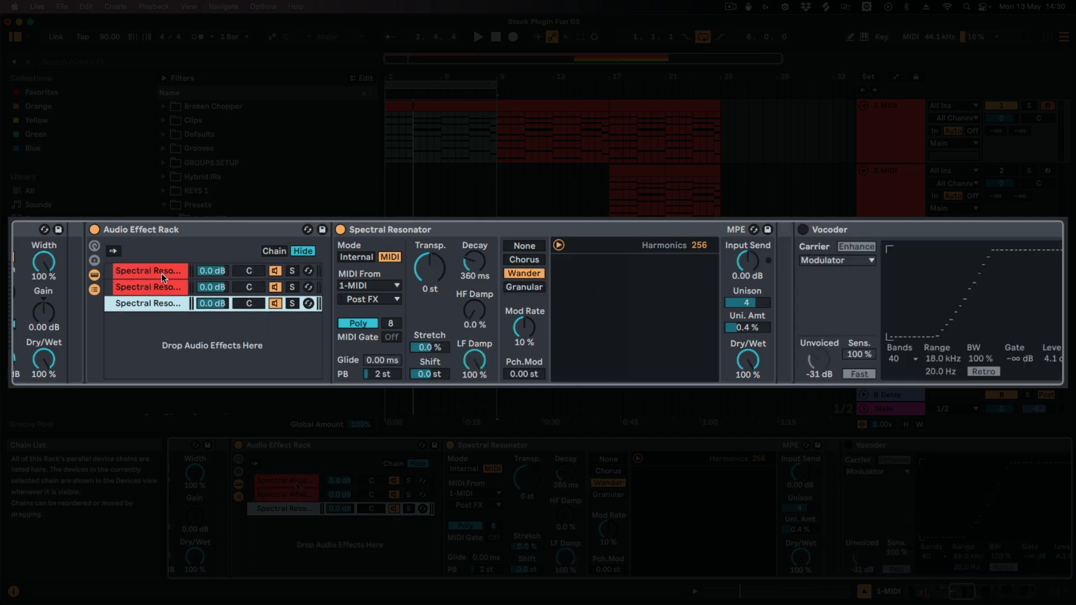
click(161, 273)
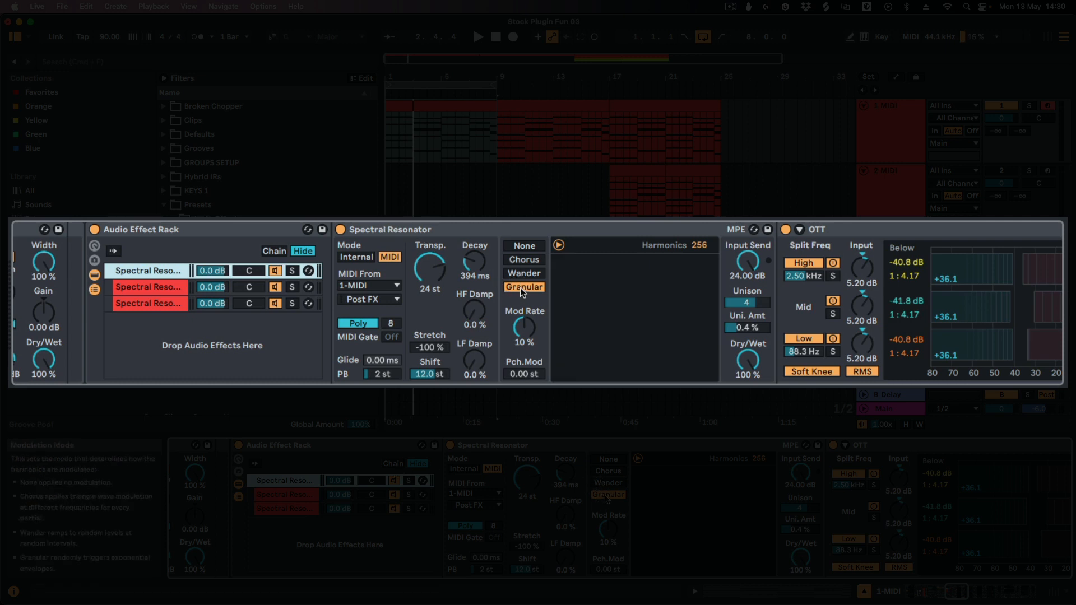
Go back to Echo at the start of the device chain and switch its Noise on.
click(949, 593)
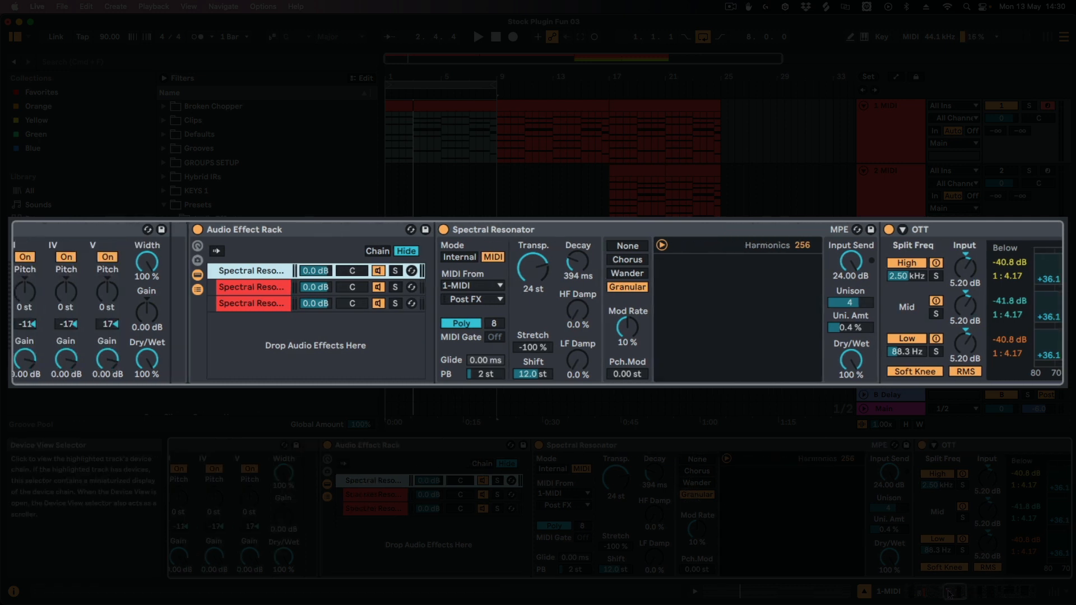
drag(949, 593, 908, 594)
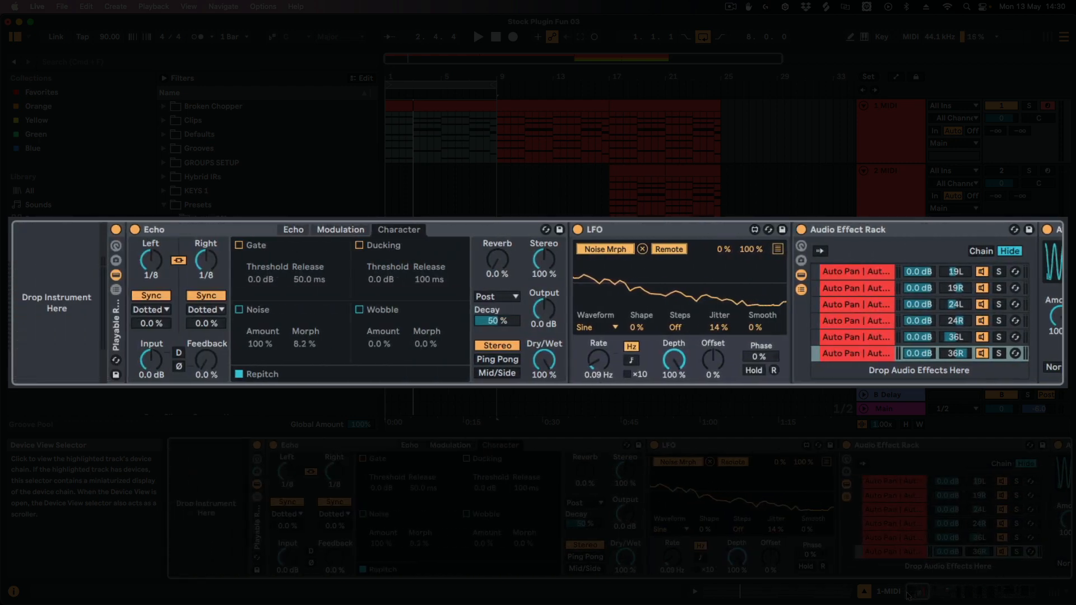
click(239, 310)
Deactivate the second and third Spectral Resonator chains to hear the first one alone, and select the third chain.
click(920, 593)
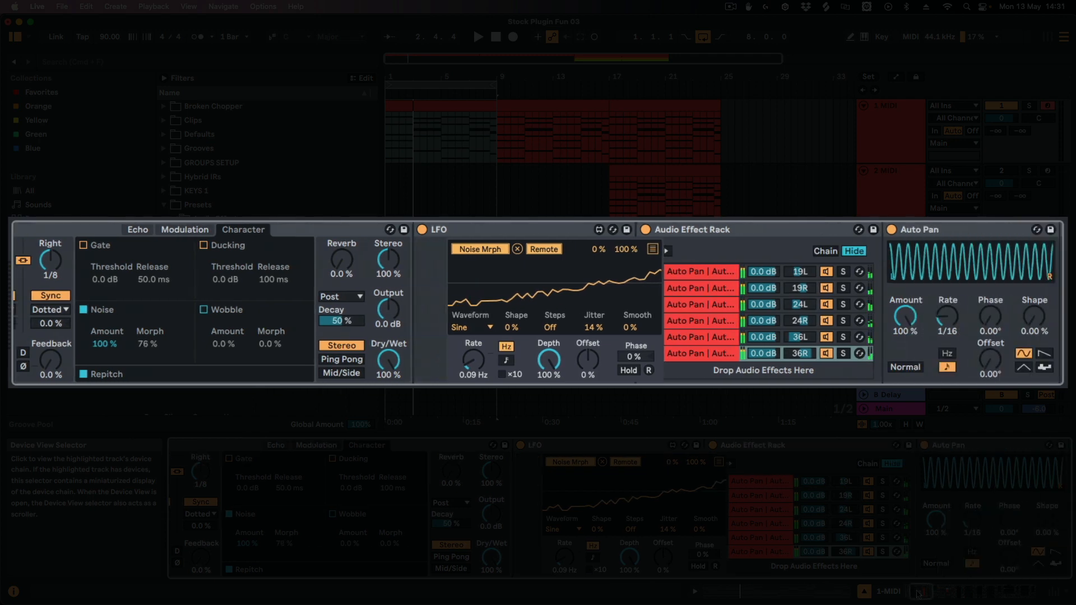
drag(917, 592, 921, 593)
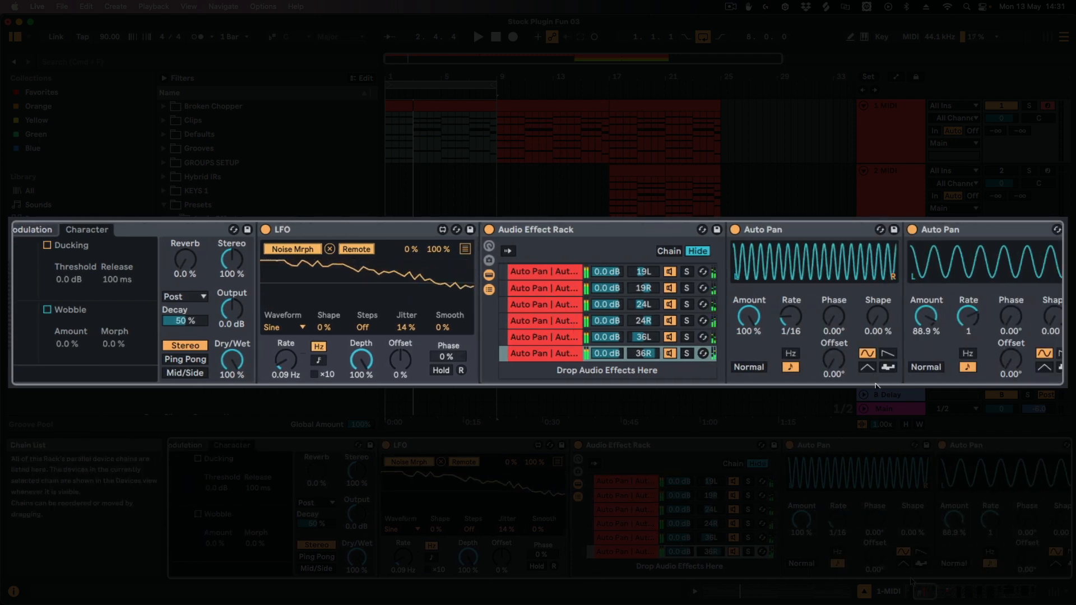
scroll(773, 302, right, 10)
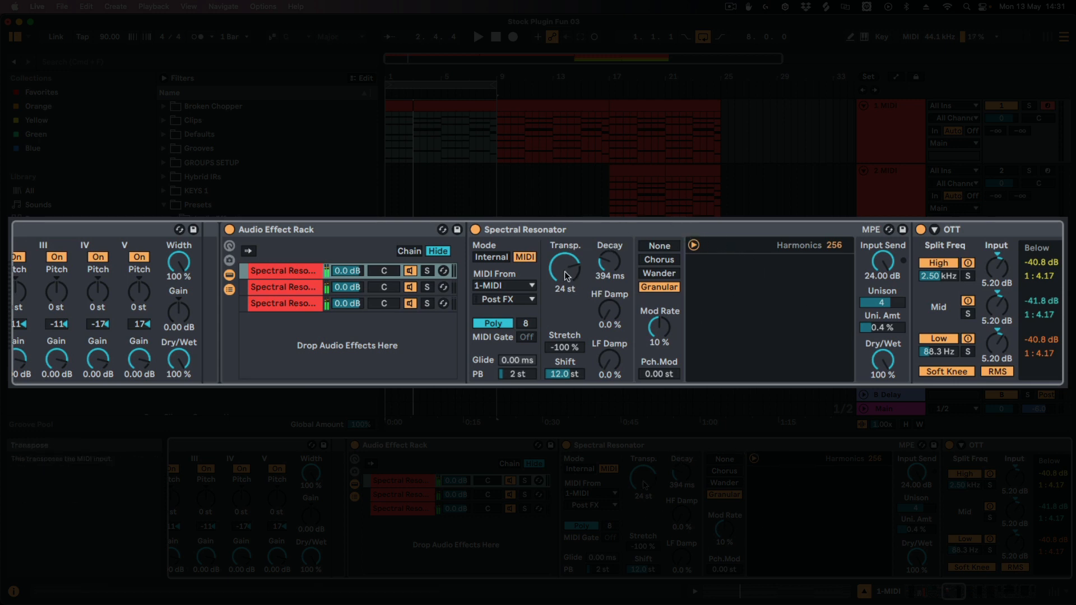
click(285, 302)
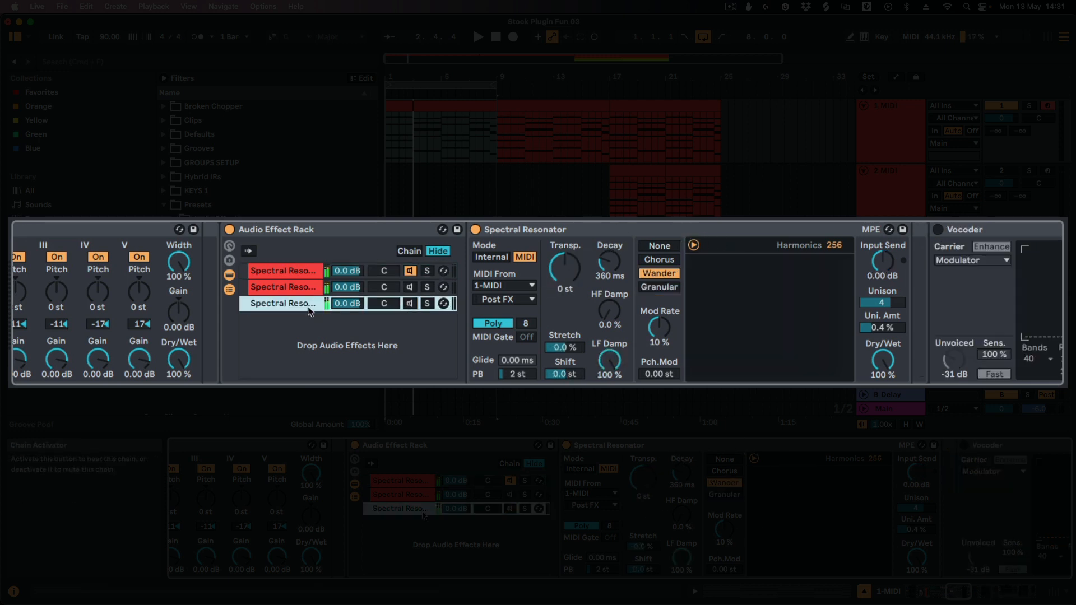
Select the first Spectral Resonator chain and review its Spectral Resonator's MIDI source and tapping point.
click(284, 271)
click(529, 231)
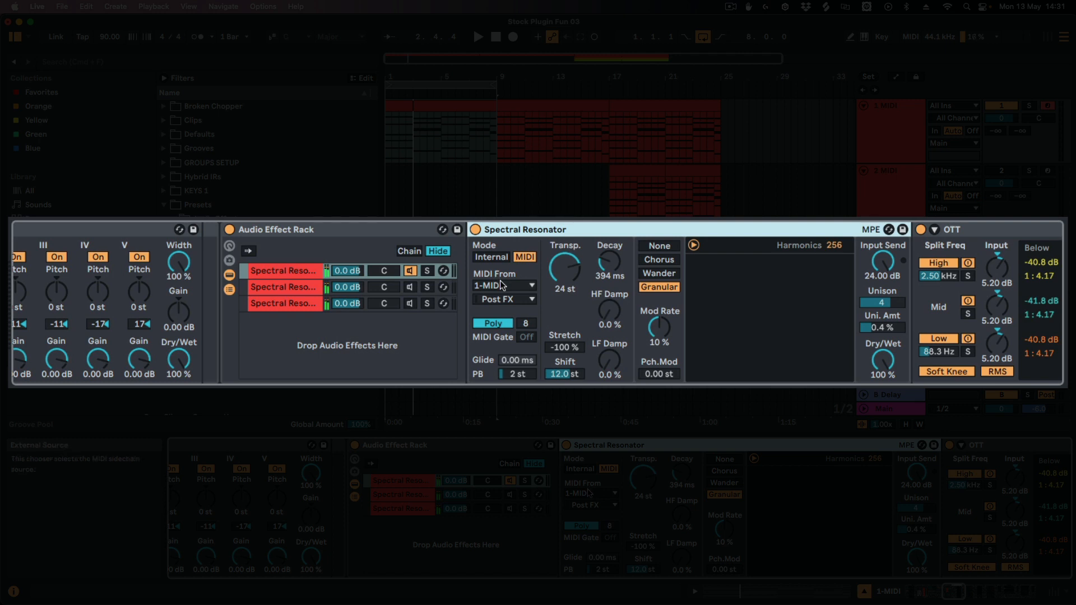
click(512, 294)
click(506, 301)
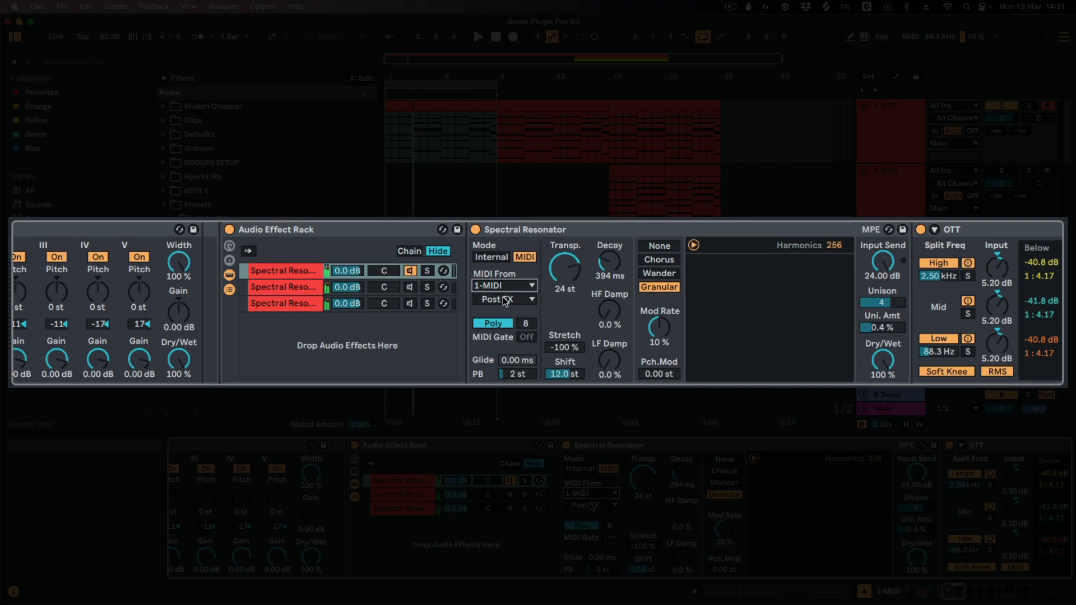
Try the Pre FX tapping point for the first Spectral Resonator's MIDI source and return it to Post FX.
click(506, 301)
click(486, 326)
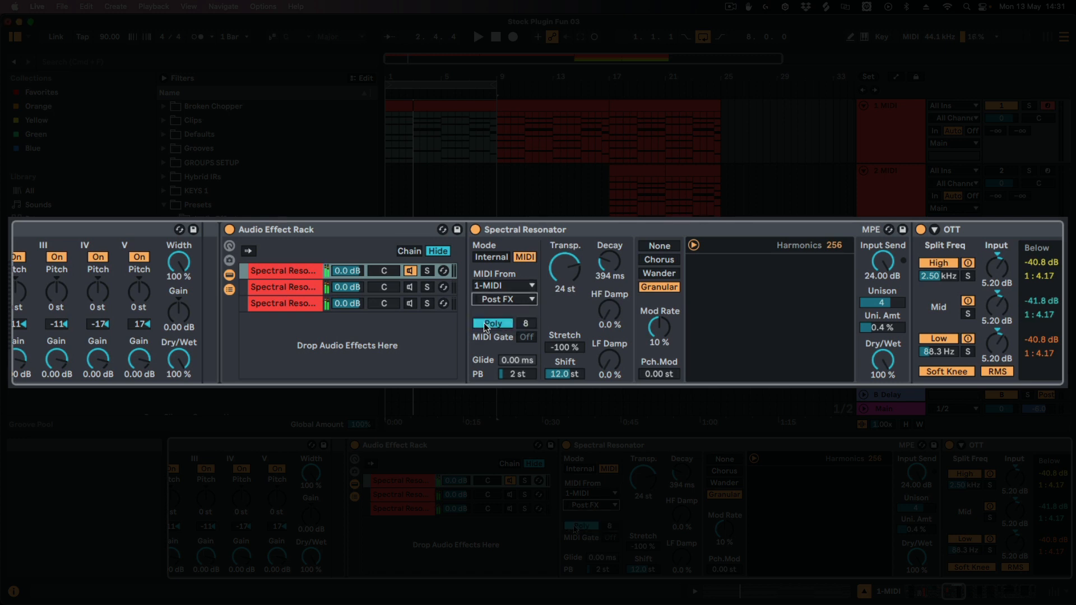
click(503, 299)
click(494, 312)
click(502, 300)
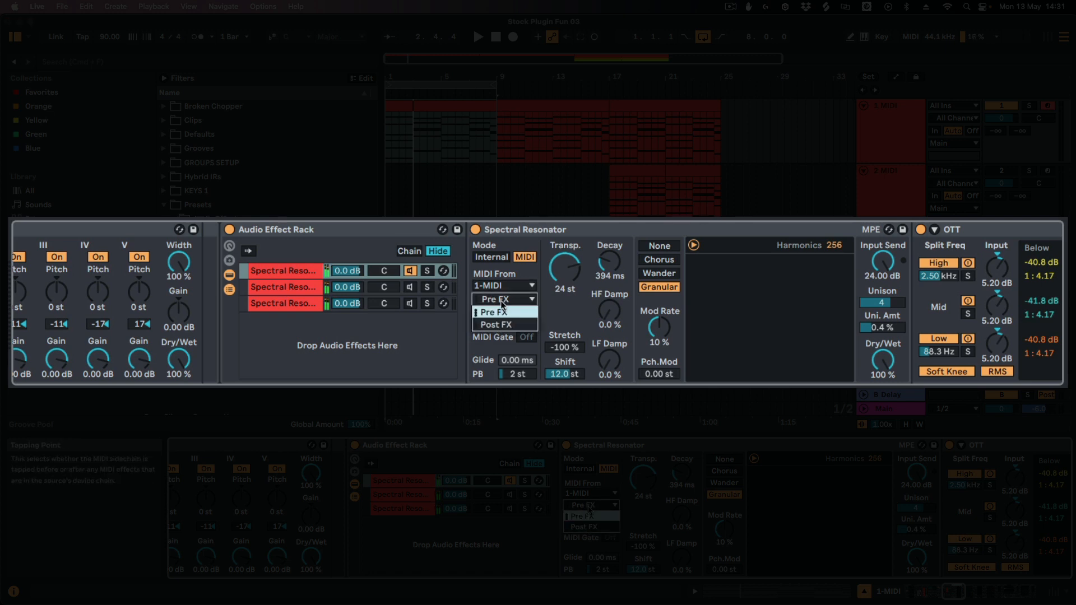
click(498, 324)
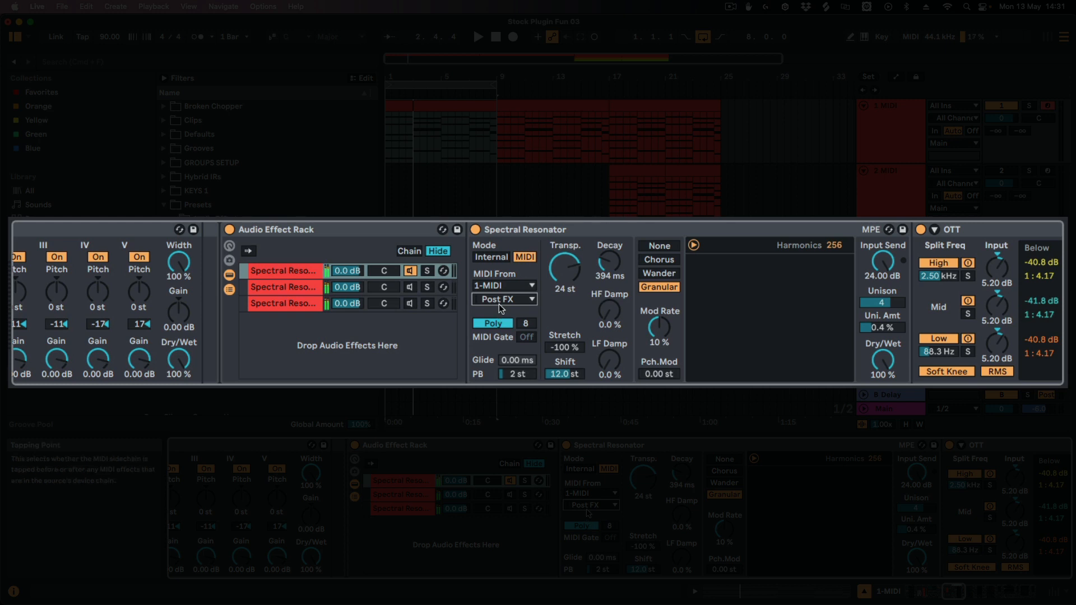
click(498, 302)
click(498, 324)
click(559, 230)
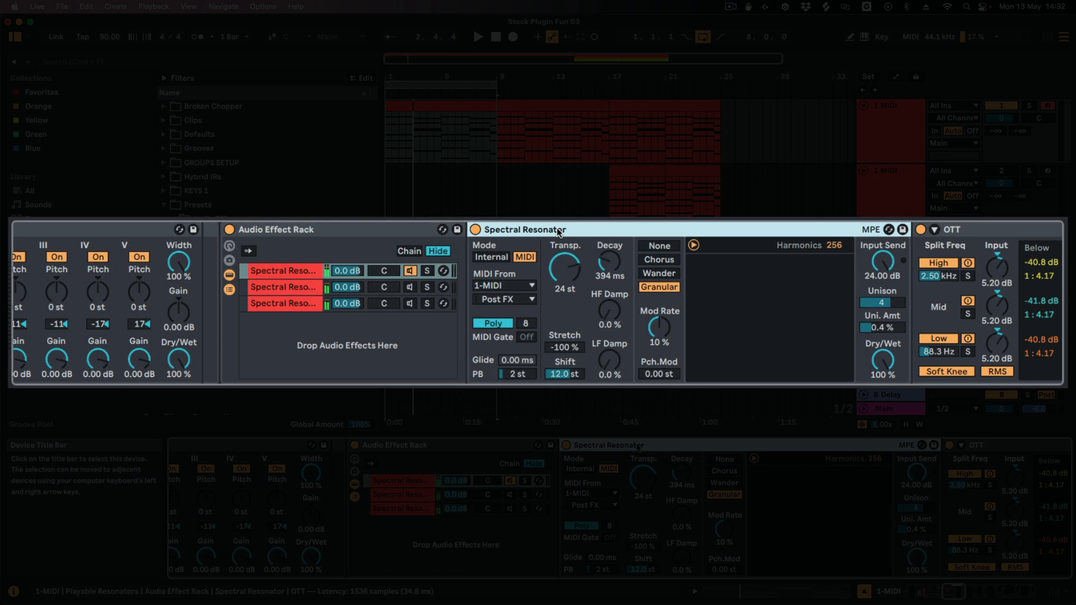
Play the loop with the first Spectral Resonator's Stretch reset to 0 % and return Stretch to -100 % for comparison.
key(space)
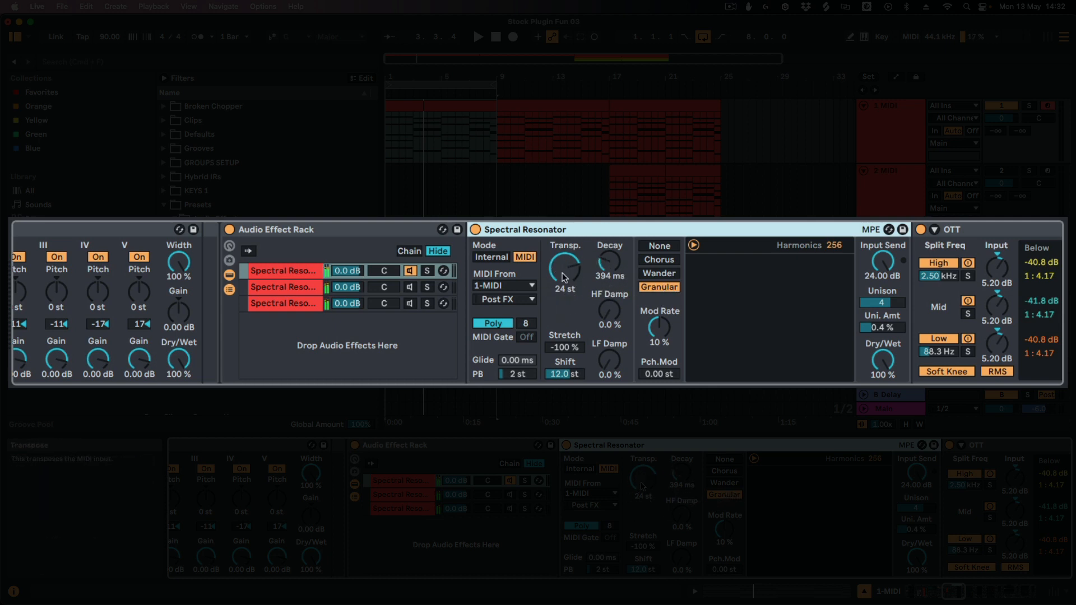
double_click(563, 348)
key(space)
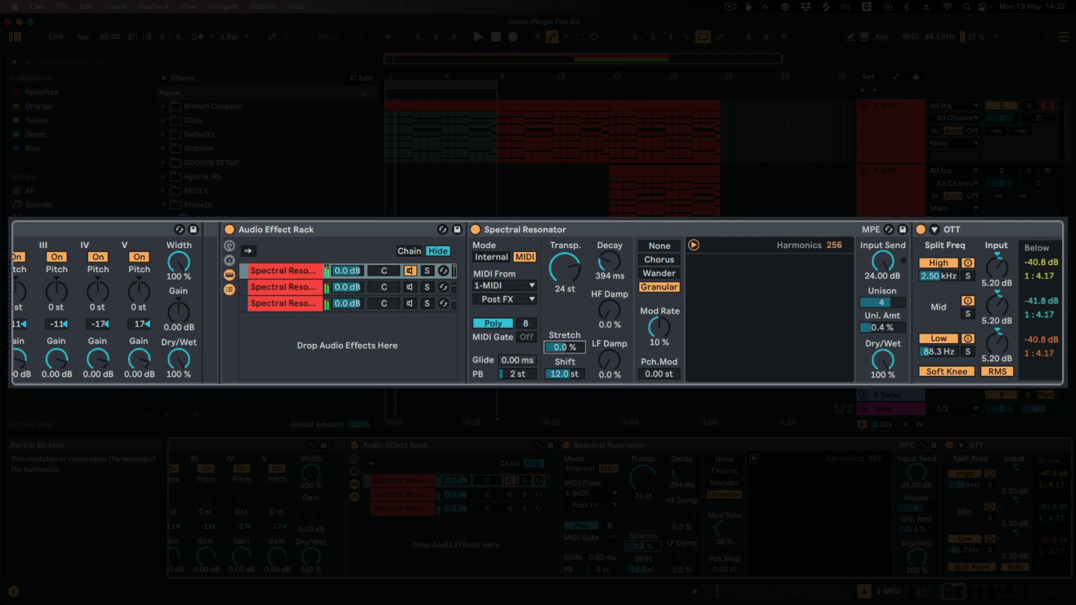
drag(565, 348, 564, 393)
key(space)
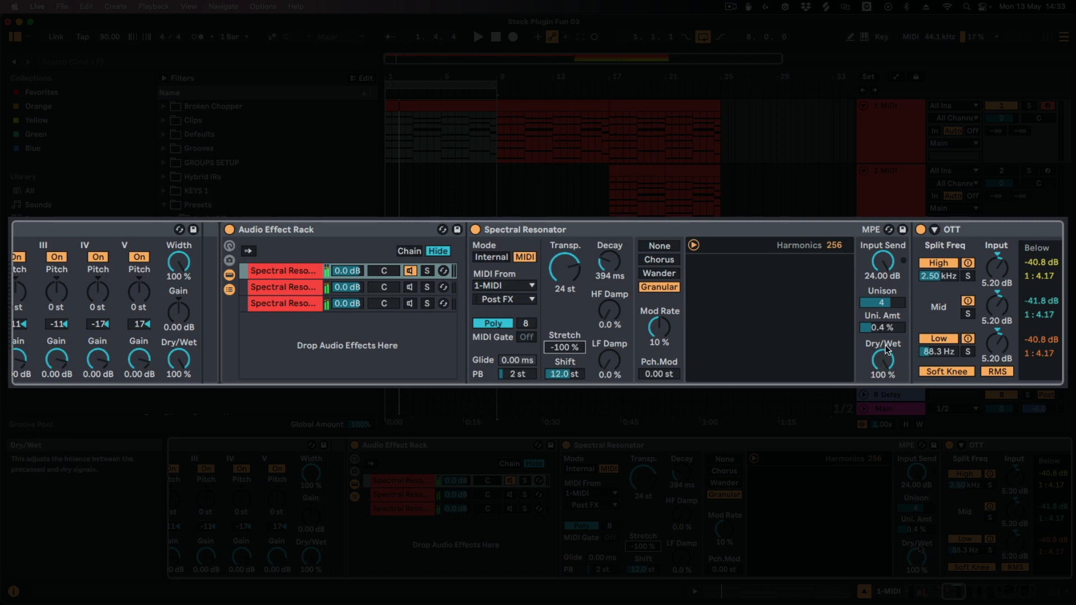
Examine the OTT that follows the first chain's Spectral Resonator and listen to the loop through it.
drag(952, 592, 962, 589)
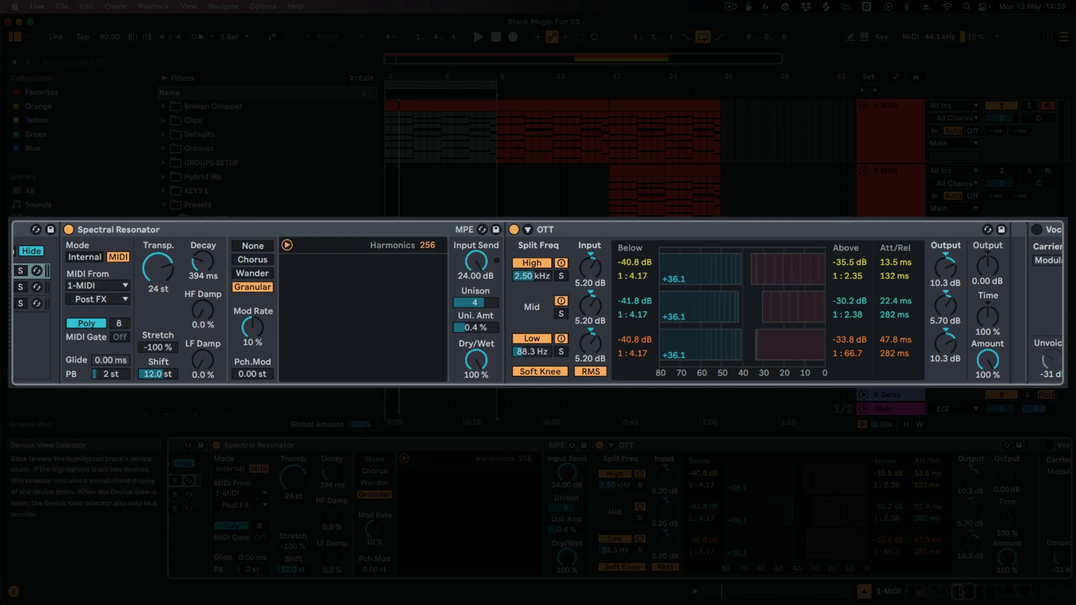
key(space)
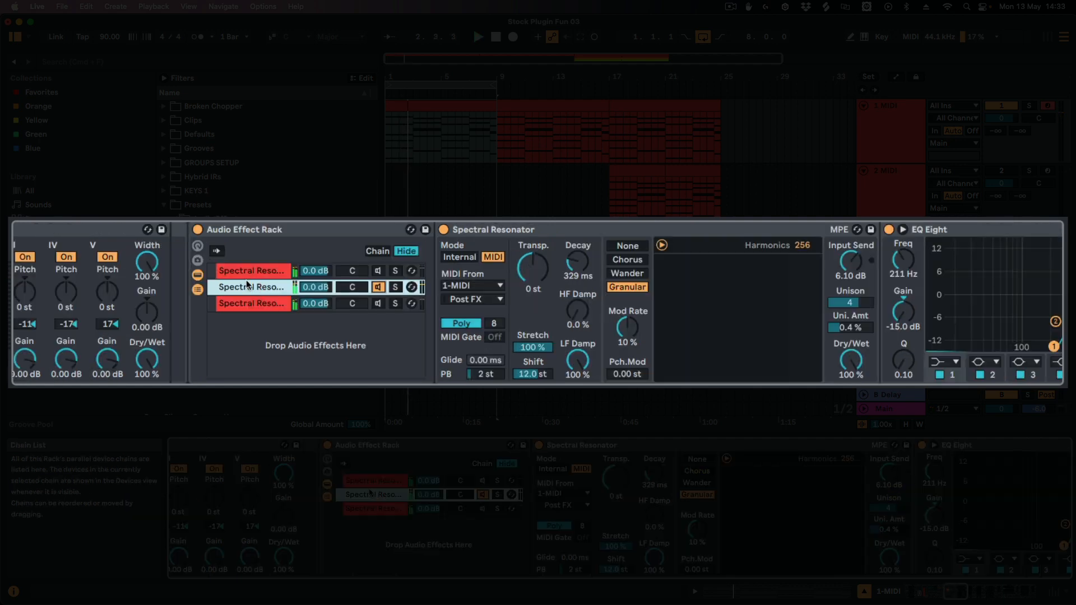
Listen to the second Spectral Resonator chain on its own and examine its resonator and EQ Eight settings.
click(959, 595)
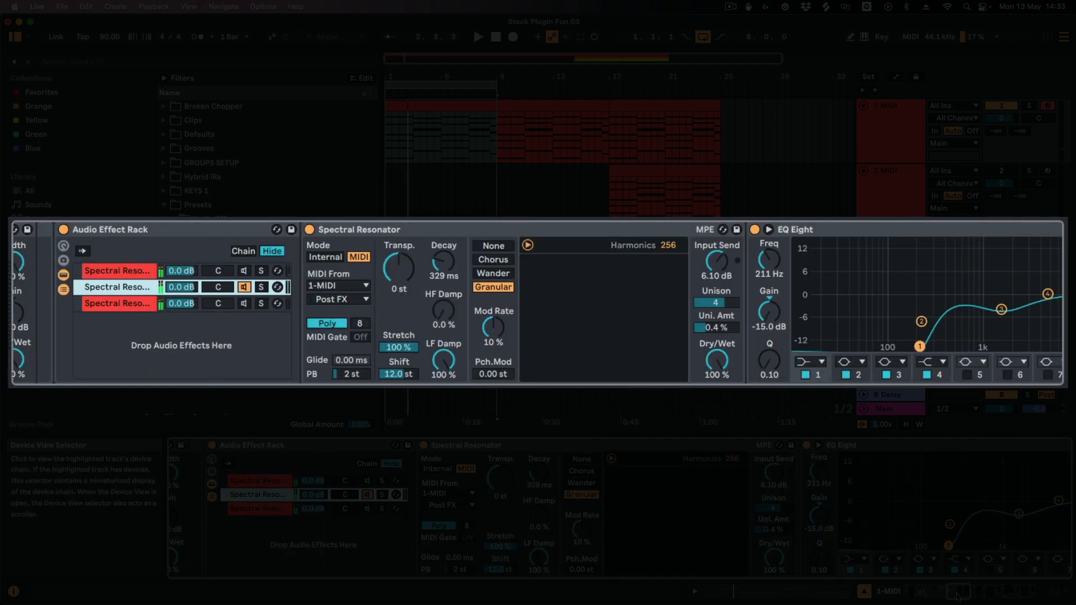
key(space)
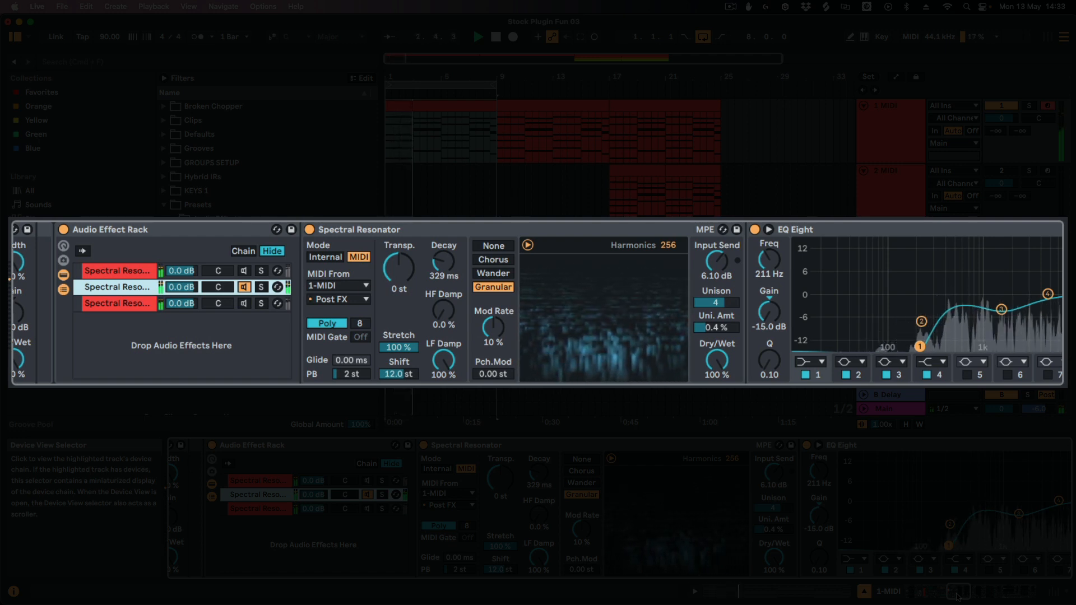
key(space)
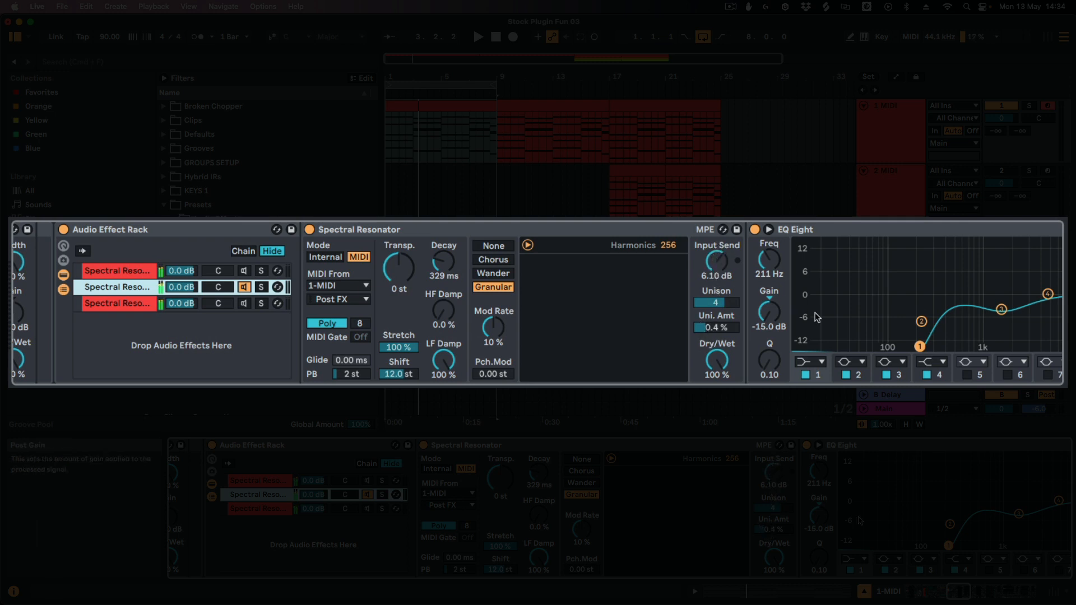
scroll(817, 318, right, 5)
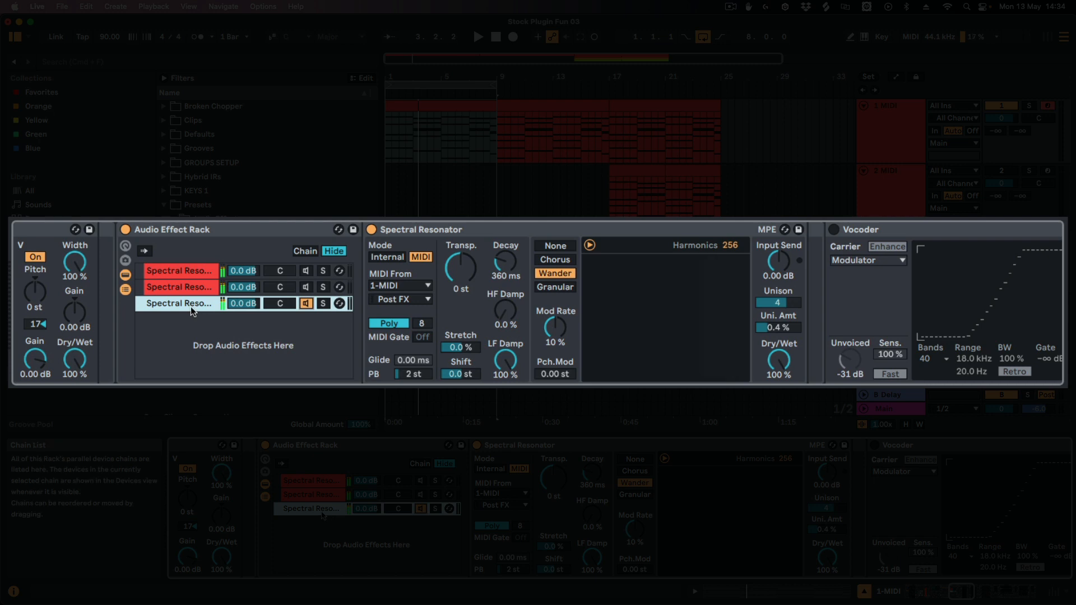
Listen to the third Spectral Resonator chain alone, then activate all three chains and play them together.
key(space)
click(565, 231)
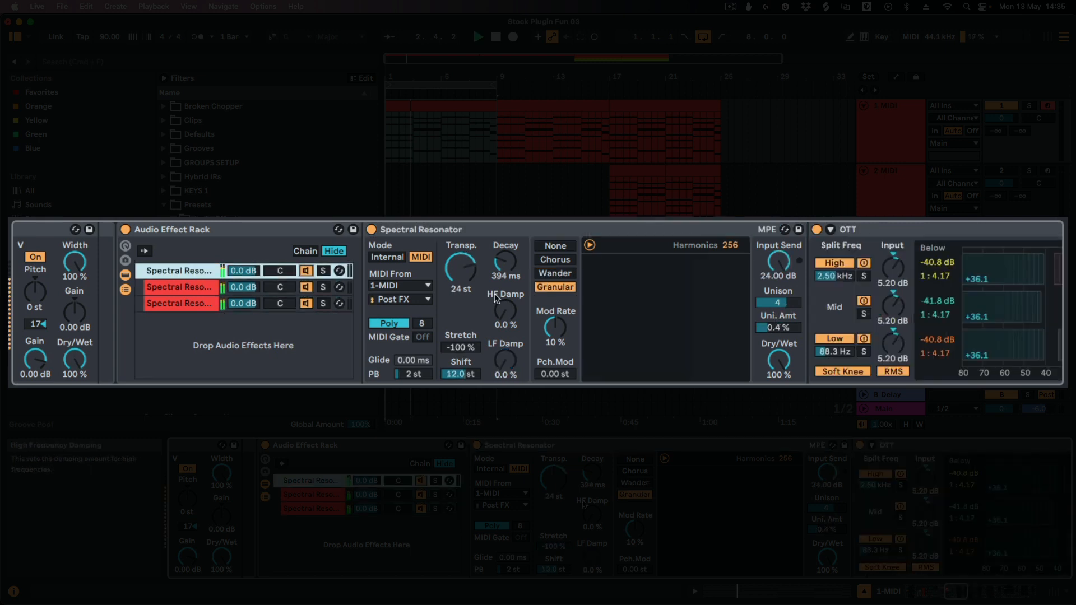
key(space)
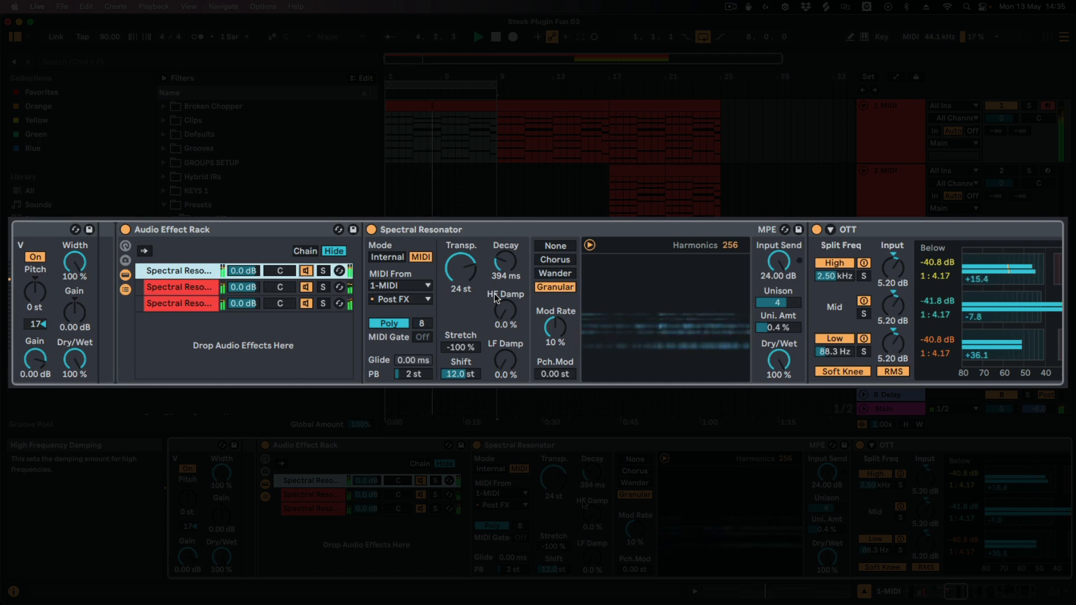
key(space)
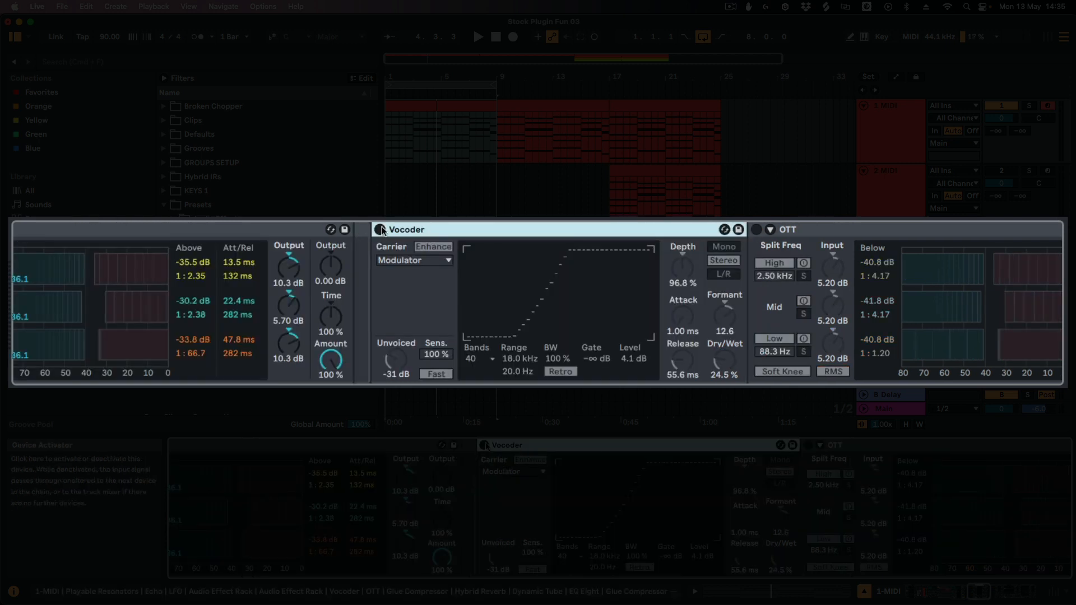
Activate the Vocoder after the rack, audition it at 100 % Dry/Wet, and set the mix to 31 %.
click(382, 230)
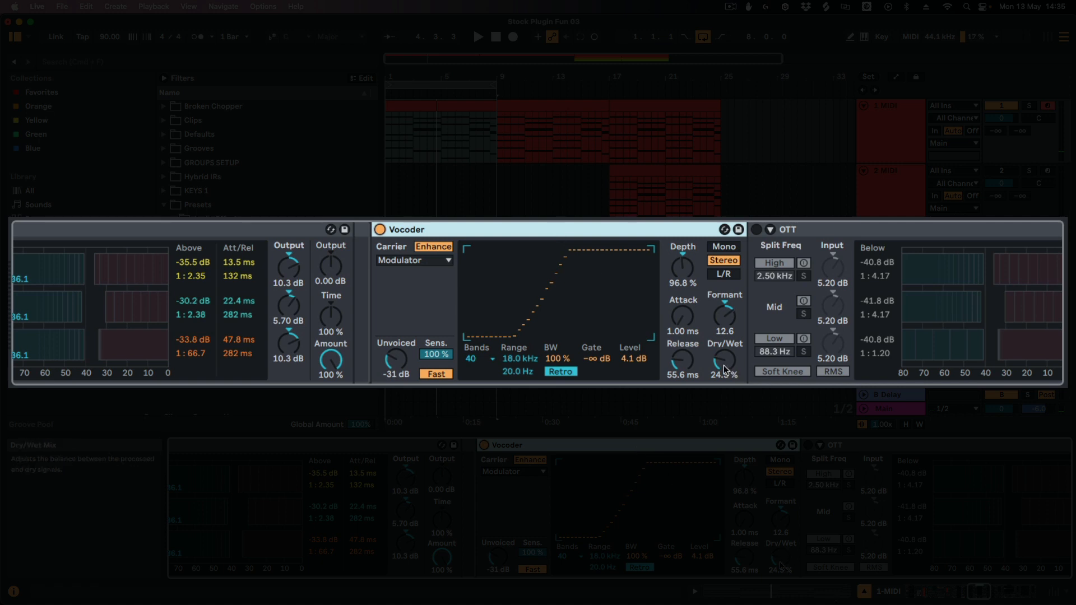
drag(724, 370, 725, 313)
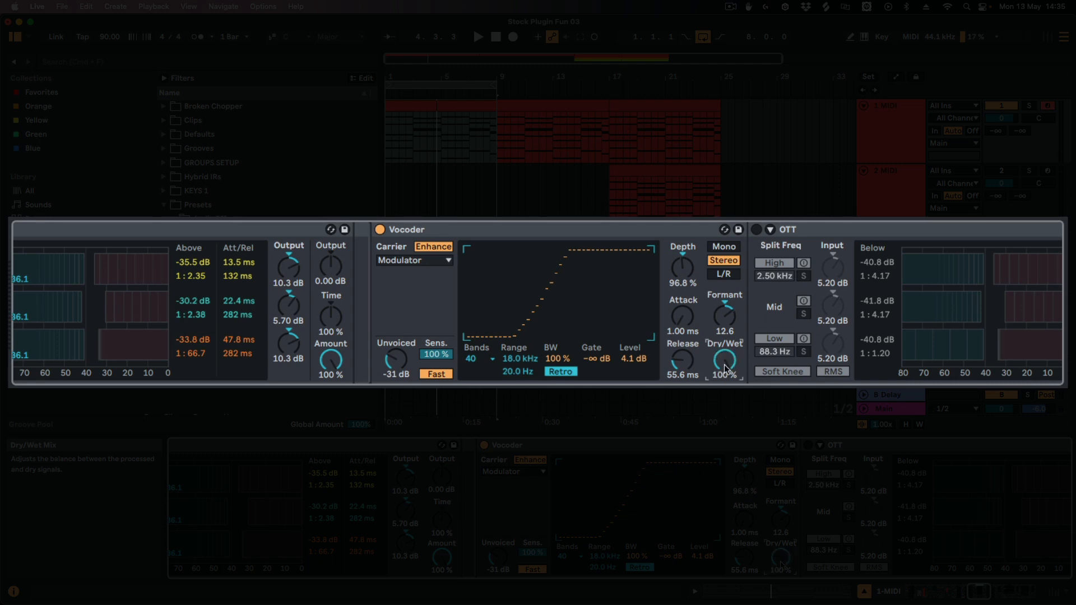
key(space)
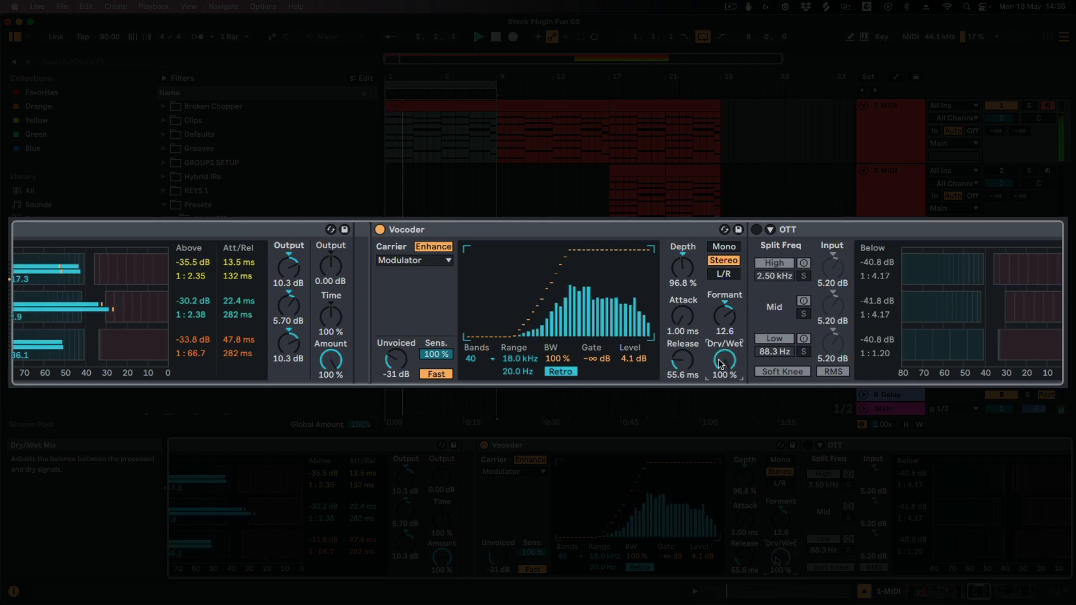
key(space)
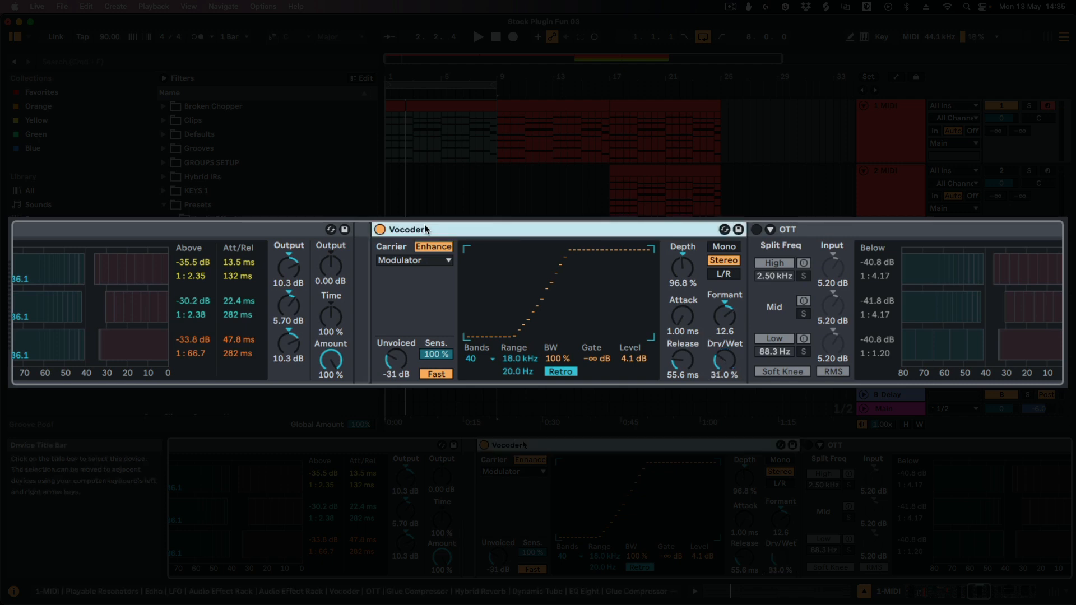
Check the Vocoder's carrier options, keep Modulator, and compare the playing loop with the Vocoder off and on.
click(408, 261)
click(408, 299)
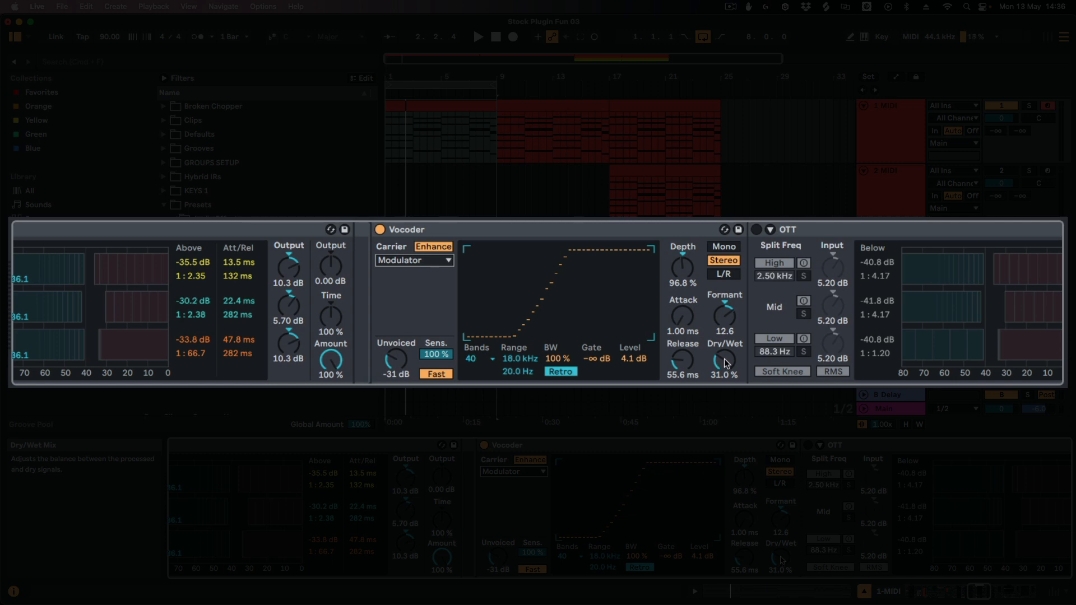
key(space)
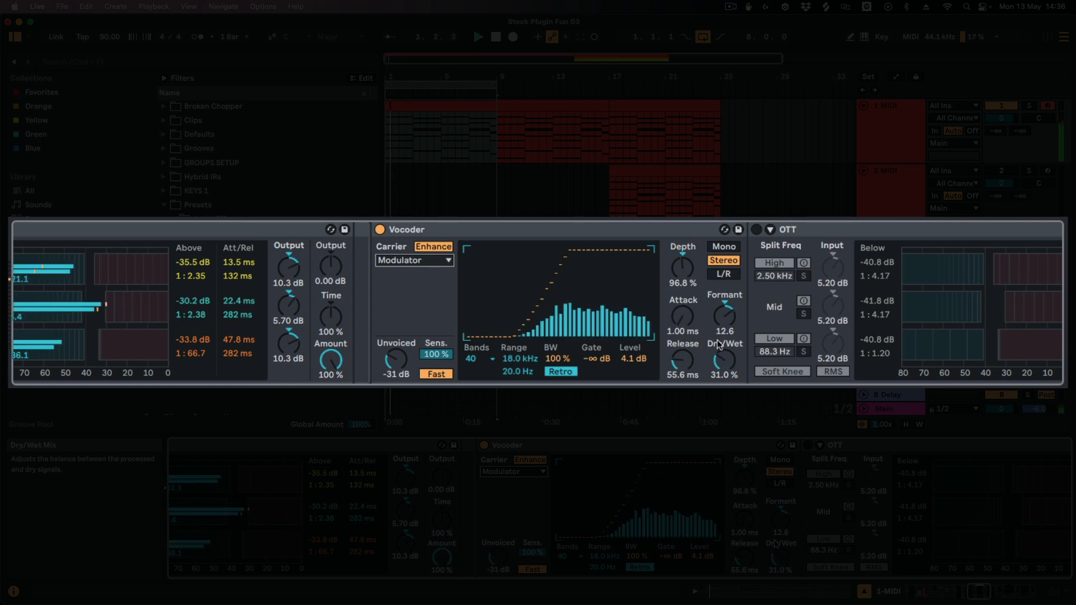
click(380, 230)
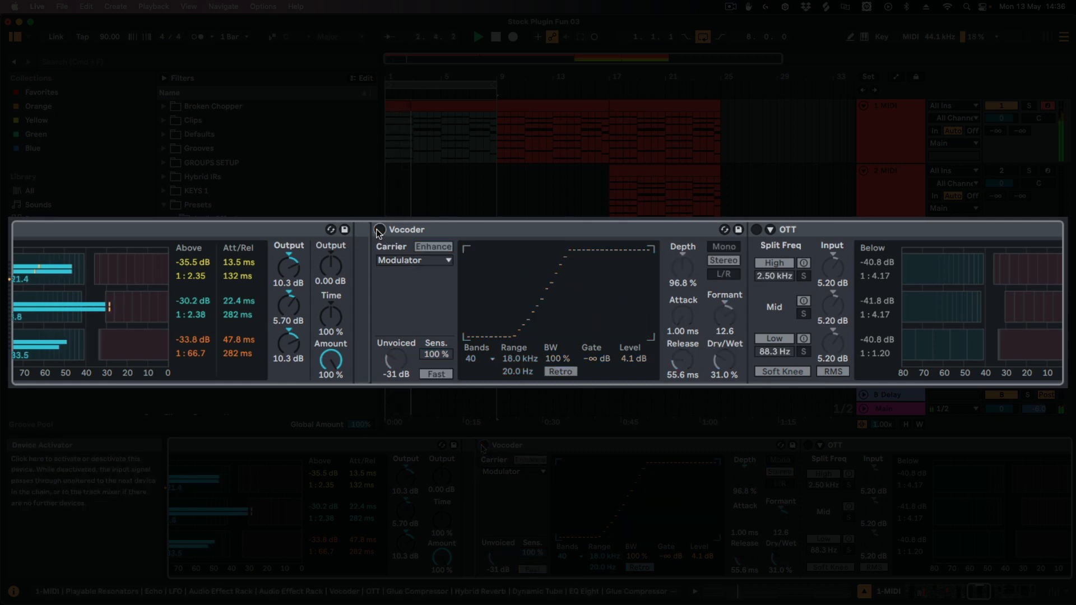
click(380, 230)
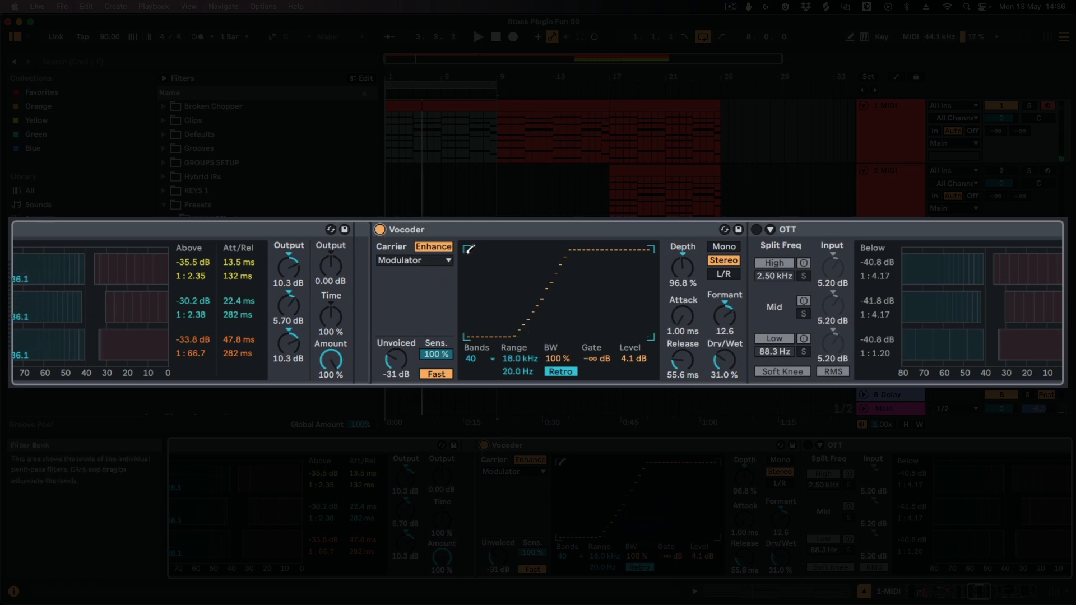
Activate the OTT that follows the Vocoder and play the loop through it.
click(982, 593)
click(666, 232)
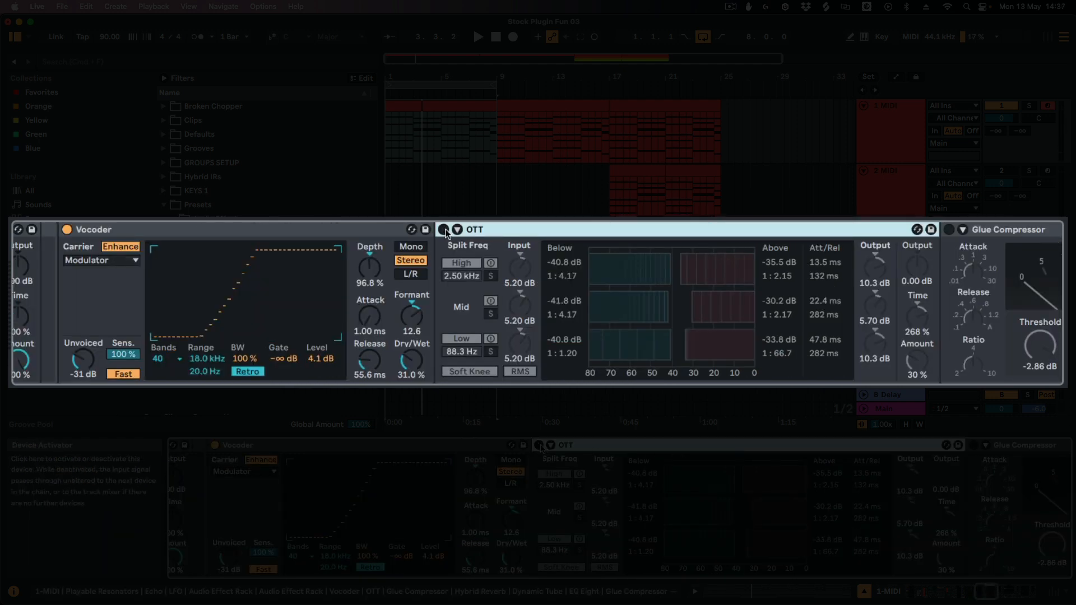
click(444, 229)
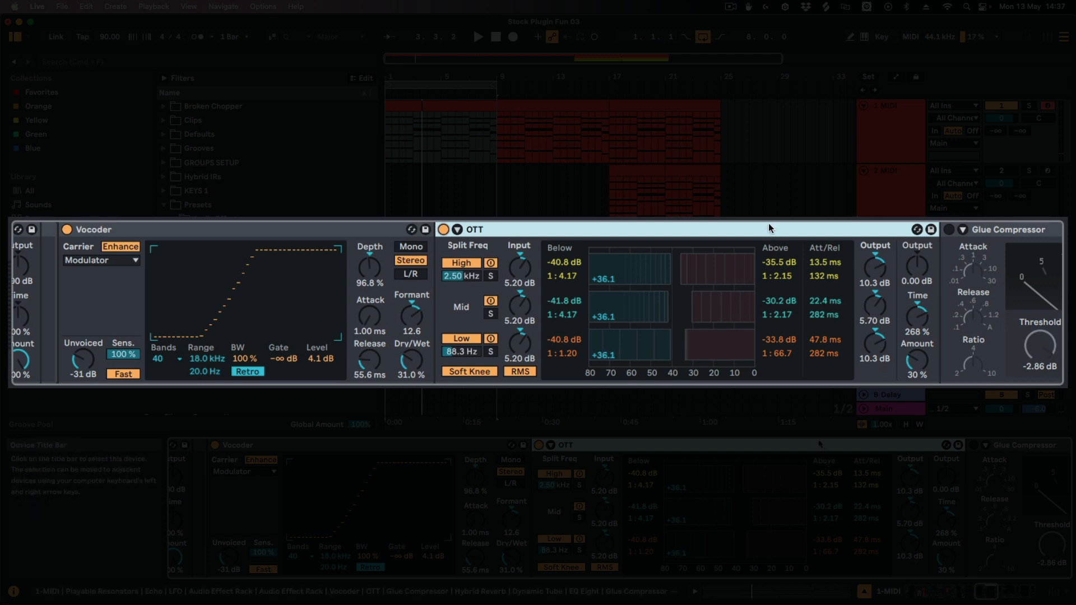
key(space)
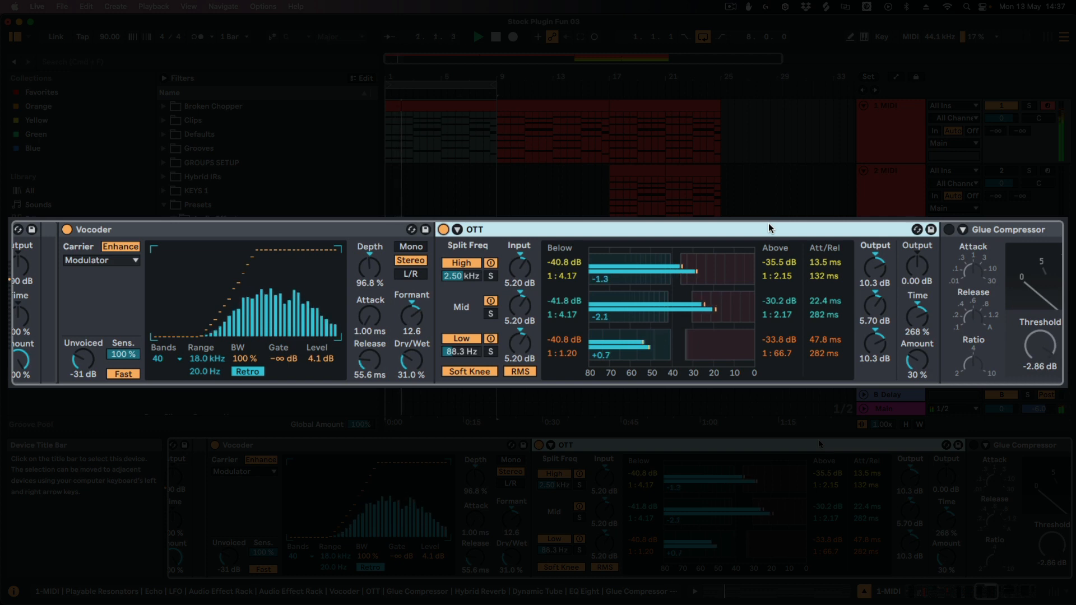
Activate the Glue Compressor after the OTT and listen to the compressed loop.
scroll(761, 277, right, 5)
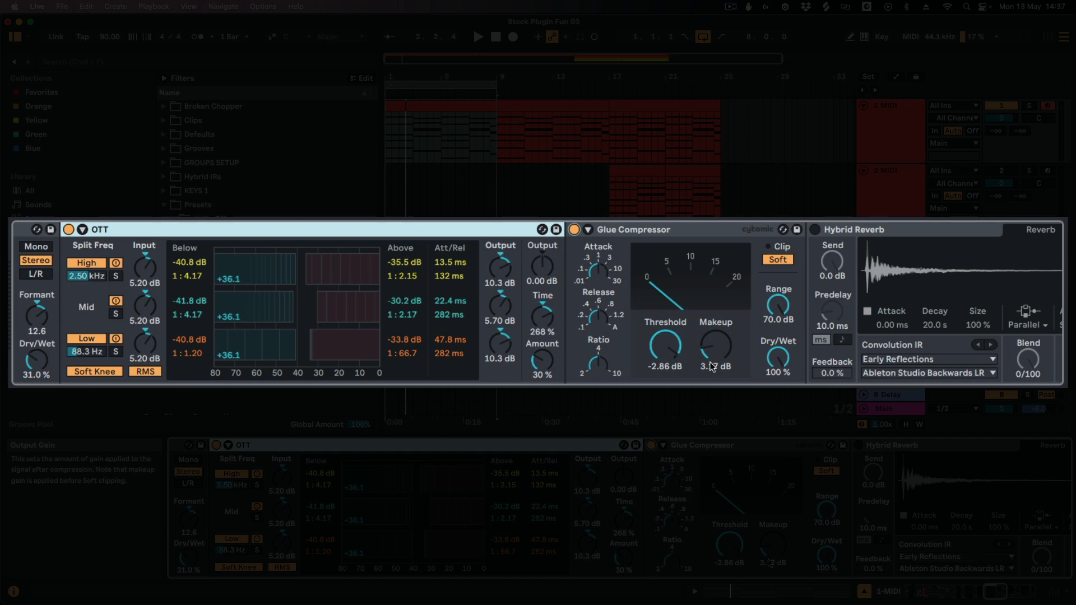
key(space)
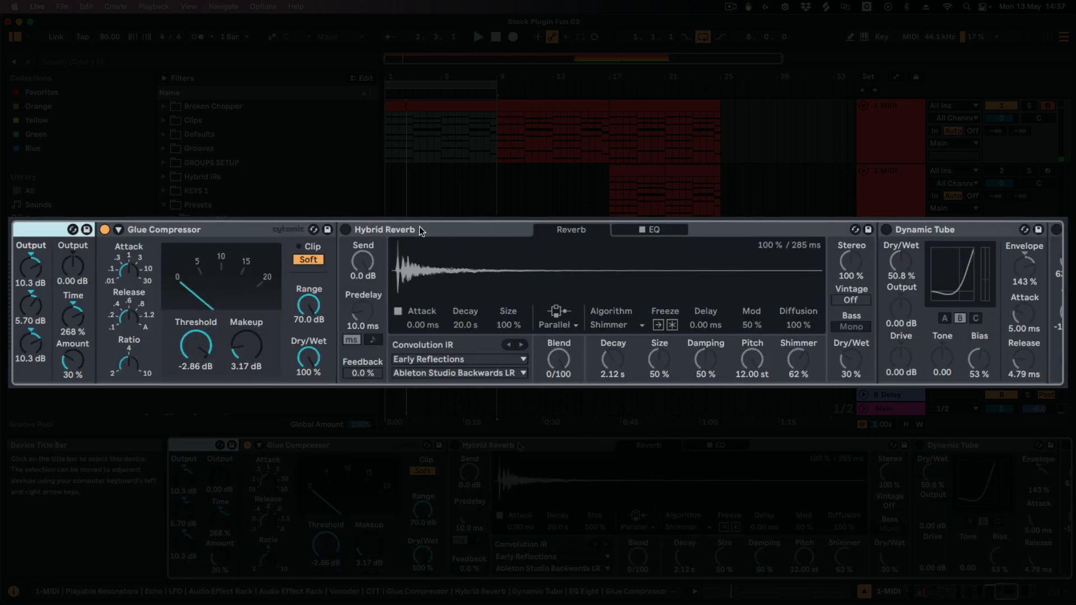
Activate the Hybrid Reverb, audition its shimmer at 100 % Dry/Wet, and set the mix to 34 %.
click(390, 232)
click(345, 230)
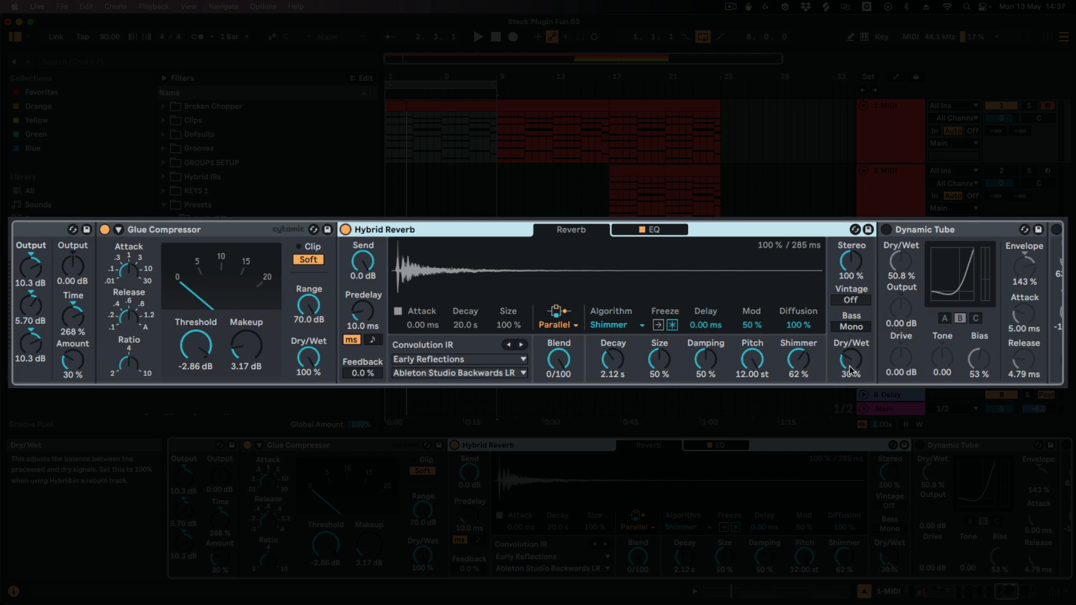
drag(850, 370, 849, 336)
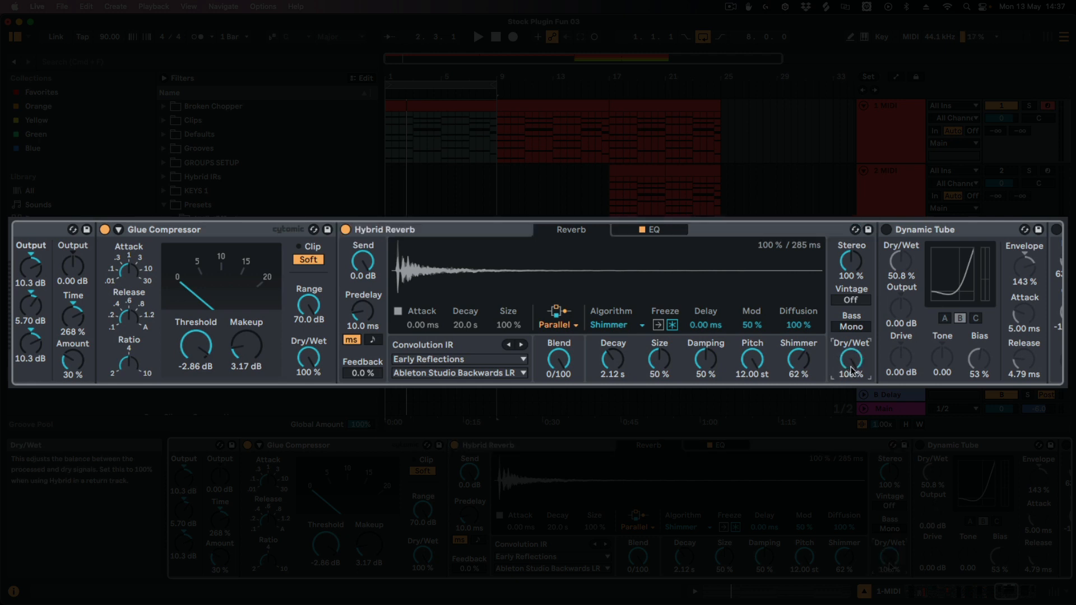
key(space)
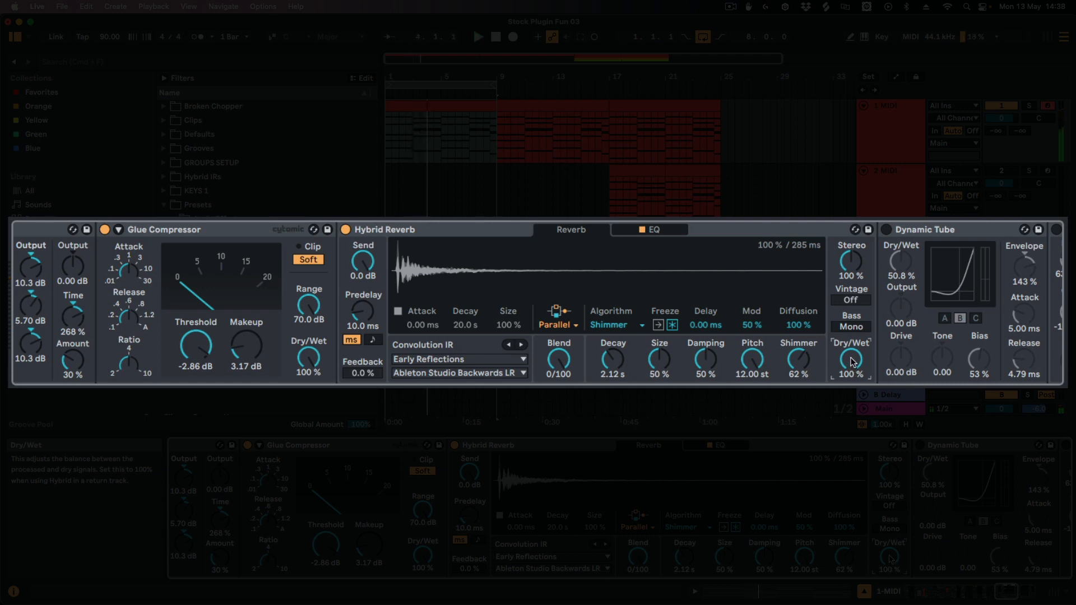
drag(853, 361, 852, 387)
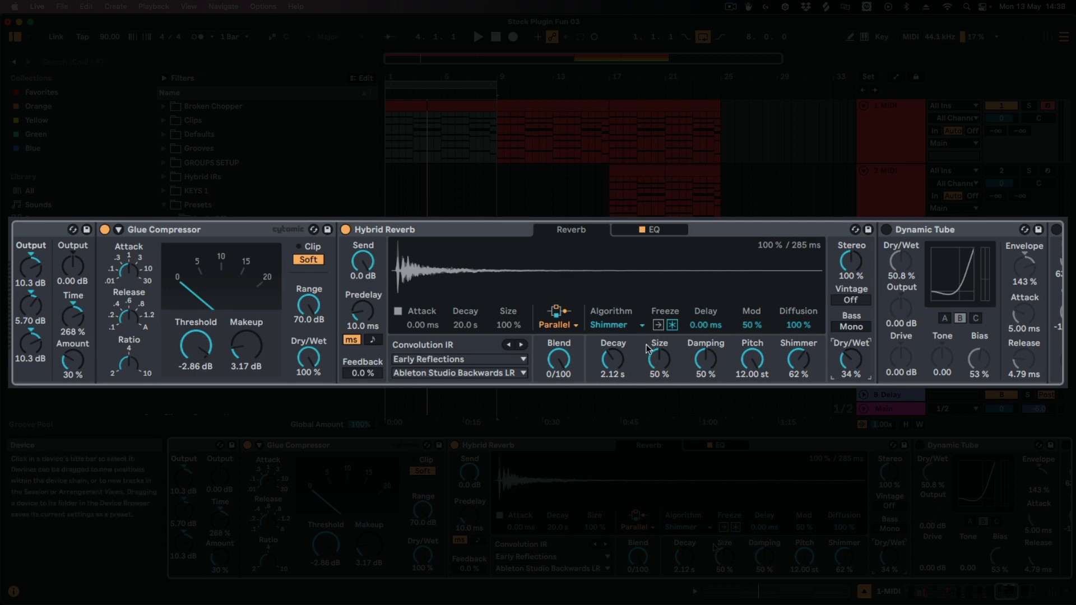
Show the Hybrid Reverb's EQ curve, play the loop through it, and set the reverb's Dry/Wet to 33 %.
click(669, 230)
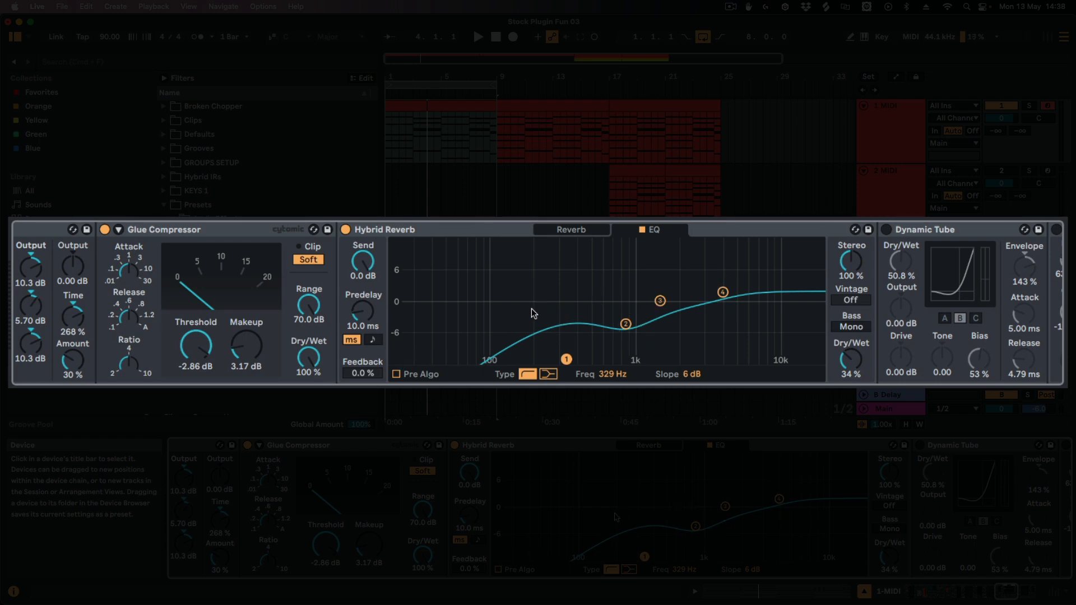
key(space)
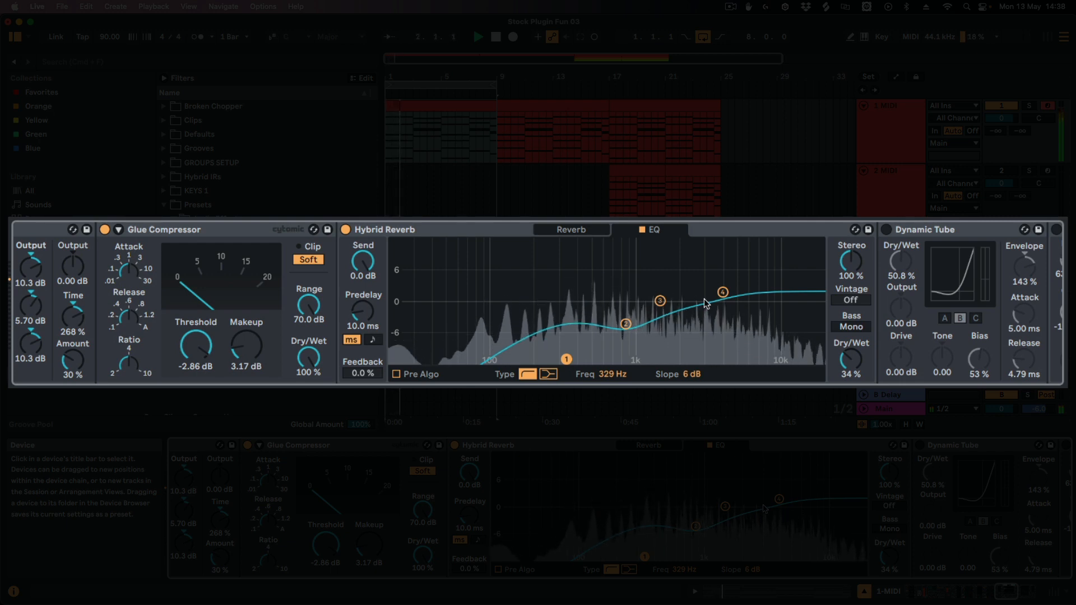
mouse_move(851, 358)
mouse_down()
mouse_move(851, 387)
mouse_move(852, 330)
mouse_move(852, 368)
mouse_up()
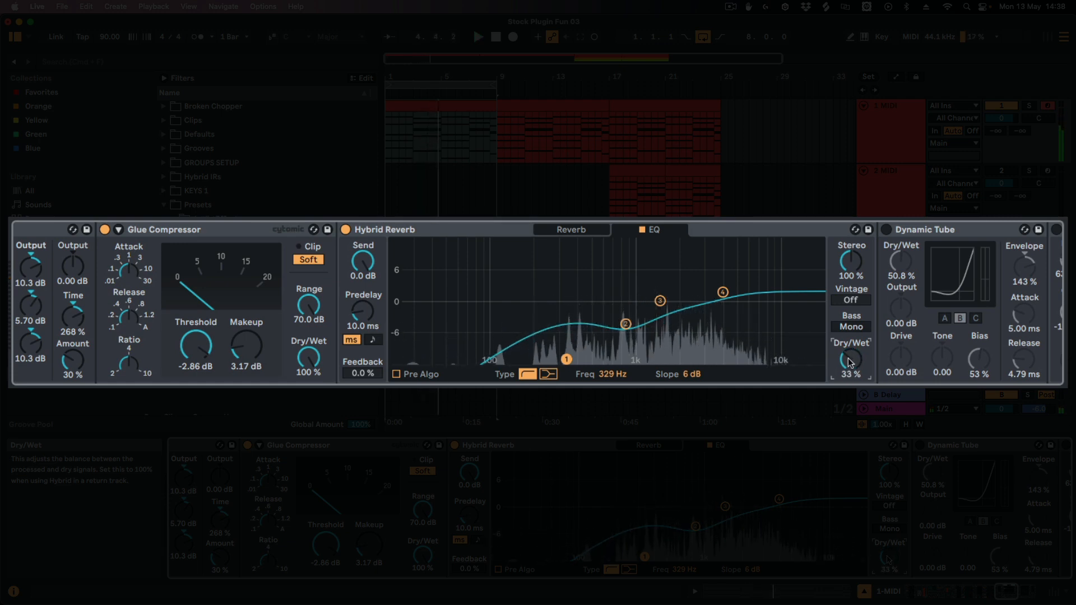
Activate the Dynamic Tube after the Hybrid Reverb, play the loop through it, and set its Dry/Wet to 54 %.
scroll(732, 233, right, 3)
click(732, 232)
click(730, 230)
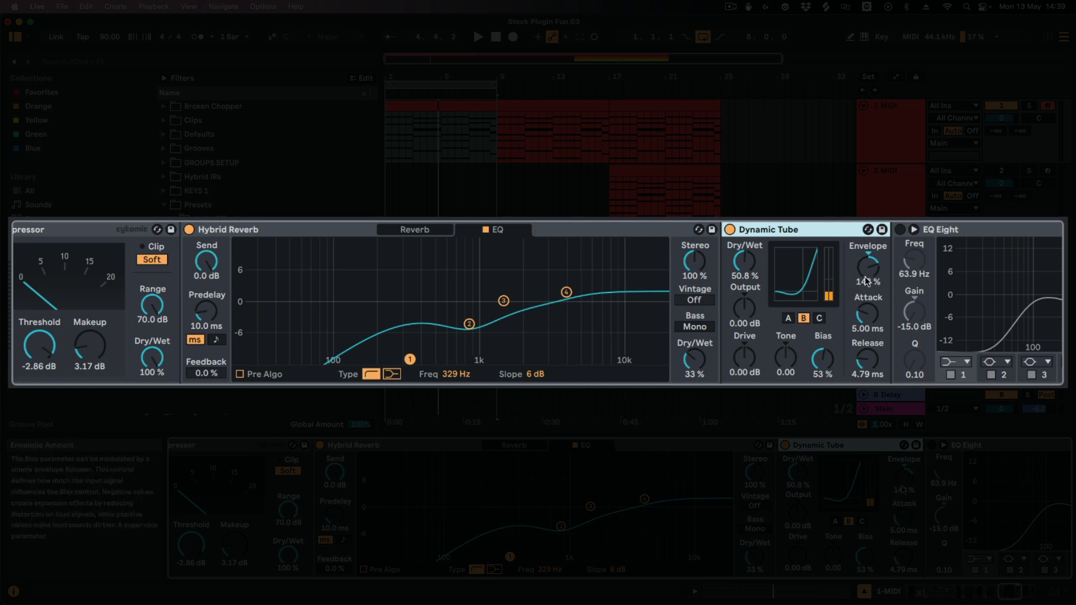
click(580, 231)
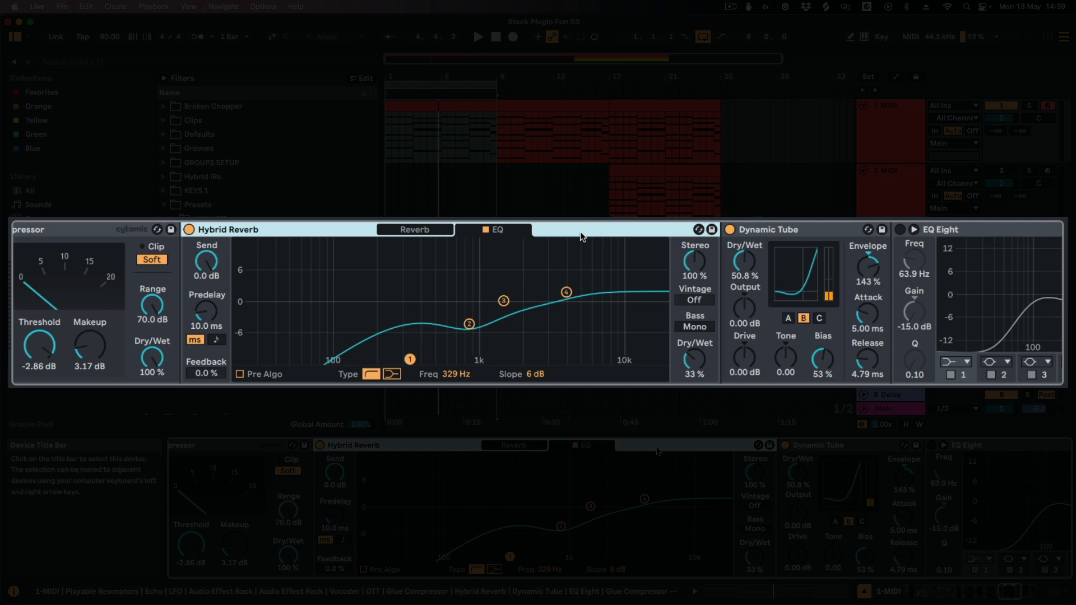
key(space)
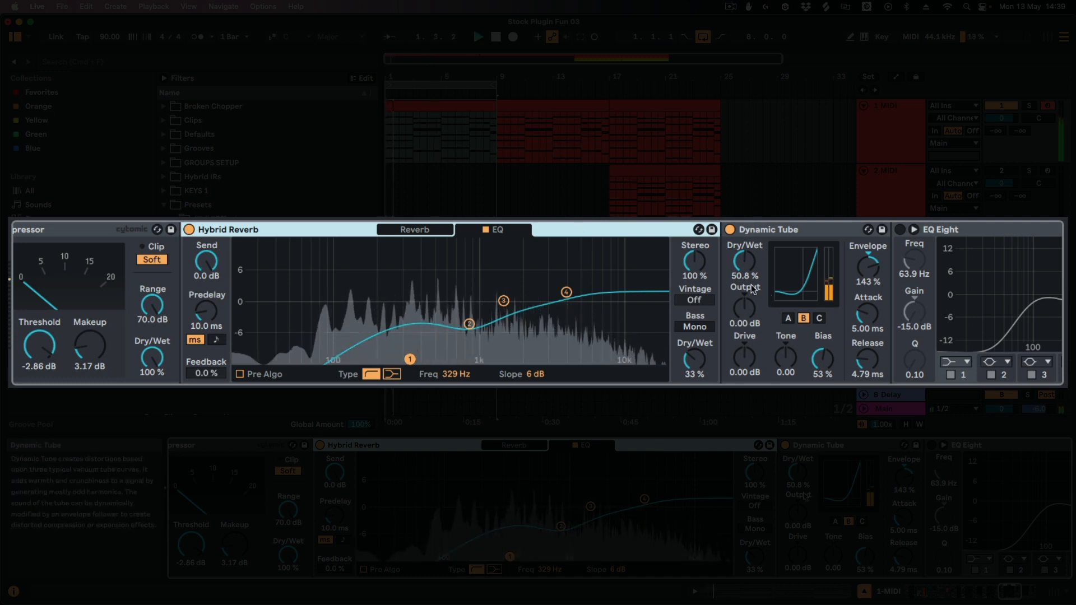
mouse_move(745, 262)
mouse_down()
mouse_move(745, 205)
mouse_move(745, 256)
mouse_up()
key(space)
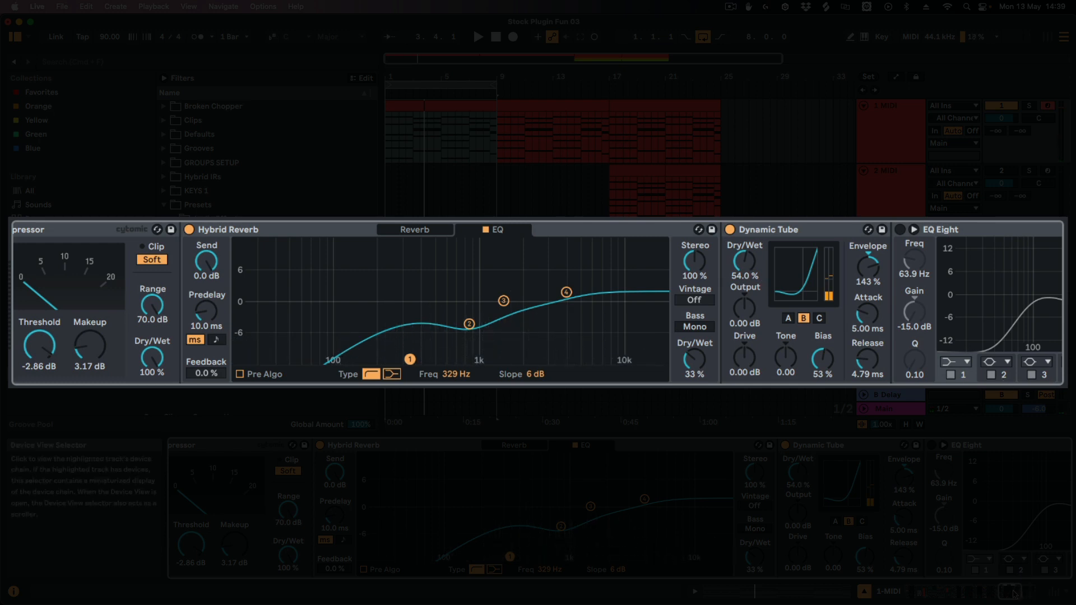
Activate the EQ Eight after the Dynamic Tube, listen to the loop, and select the final Glue Compressor.
click(1015, 593)
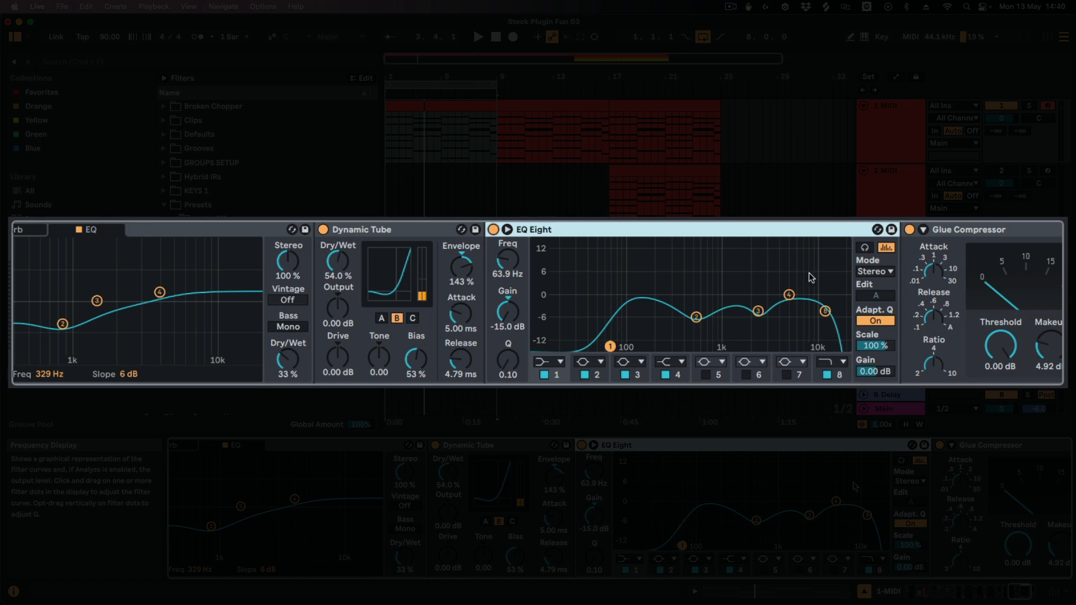
key(space)
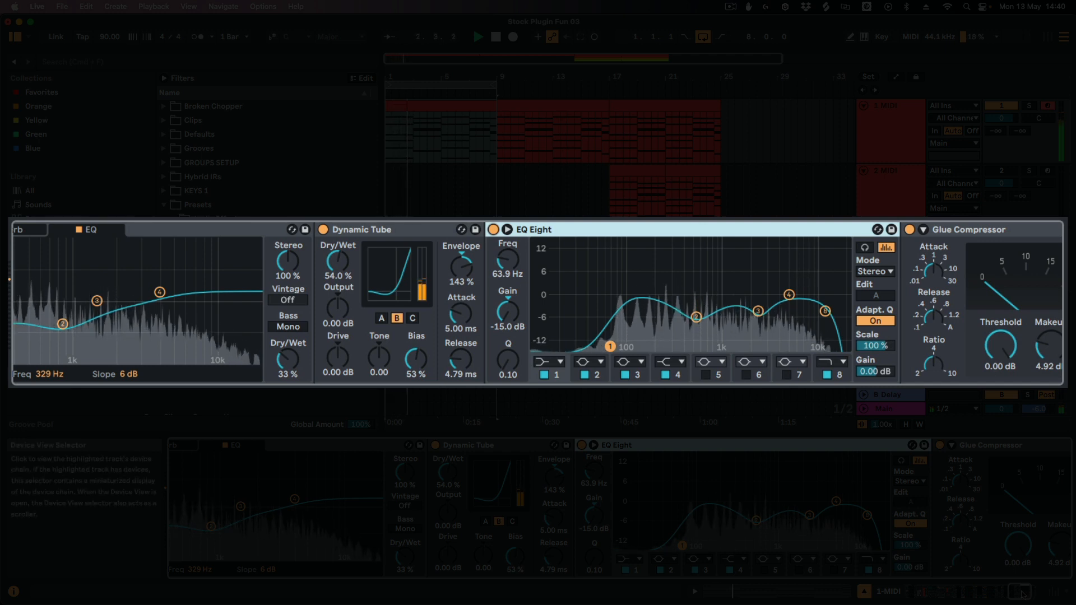
scroll(822, 226, right, 3)
click(822, 226)
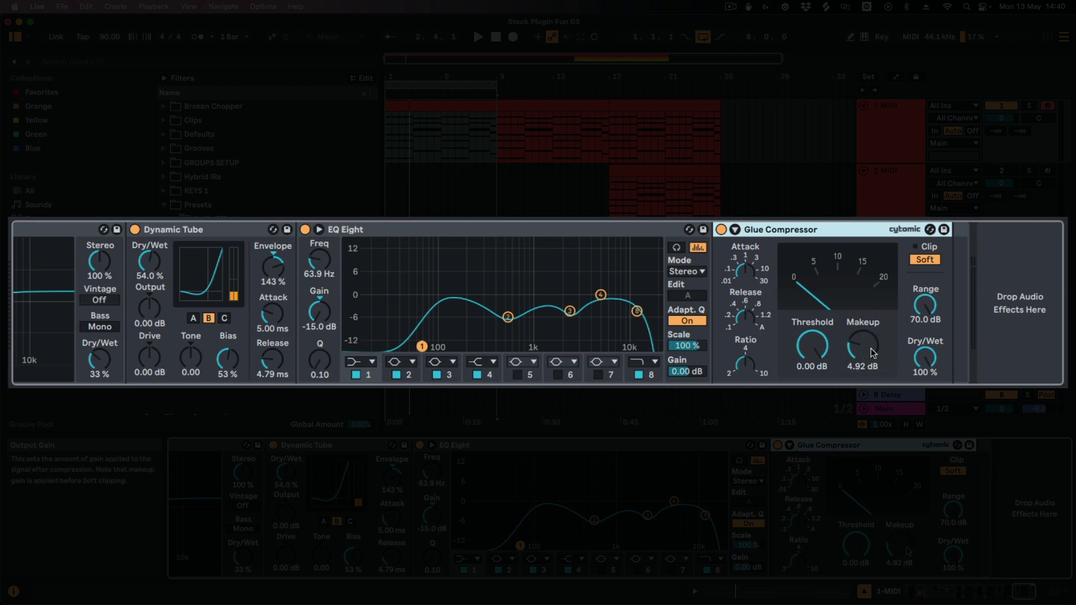
Go back to the start of the Playable Resonators rack and review its devices from Echo to EQ Eight, playing the loop.
drag(1026, 593, 918, 596)
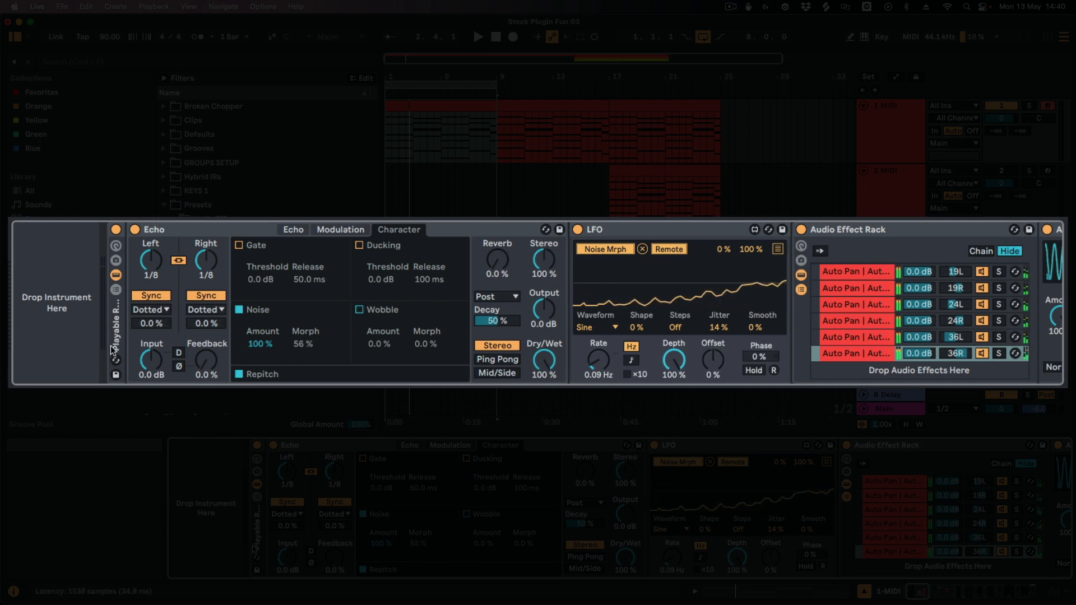
click(121, 331)
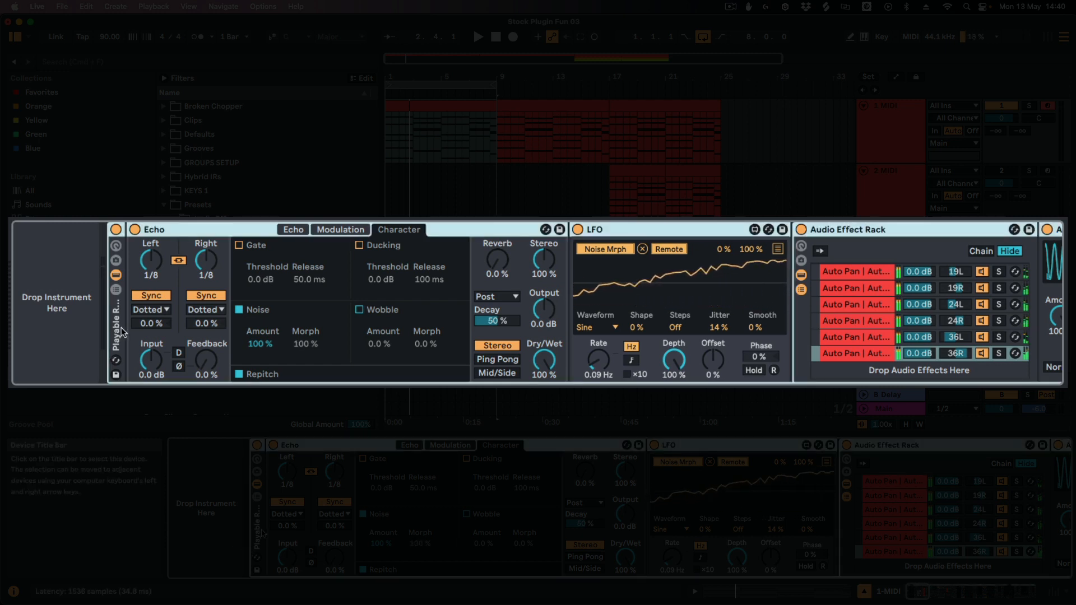
click(198, 233)
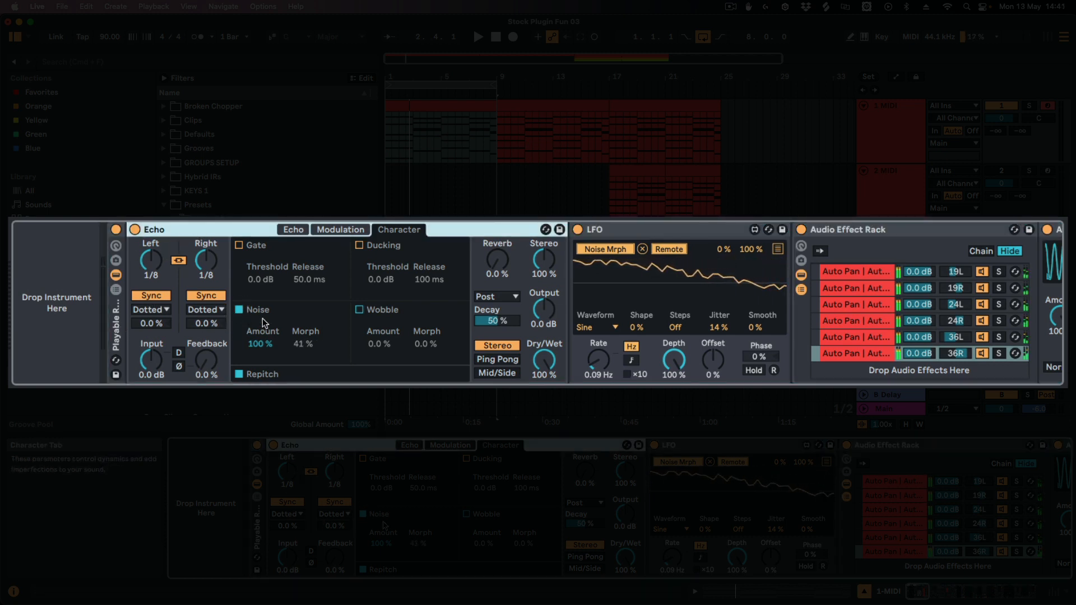
key(space)
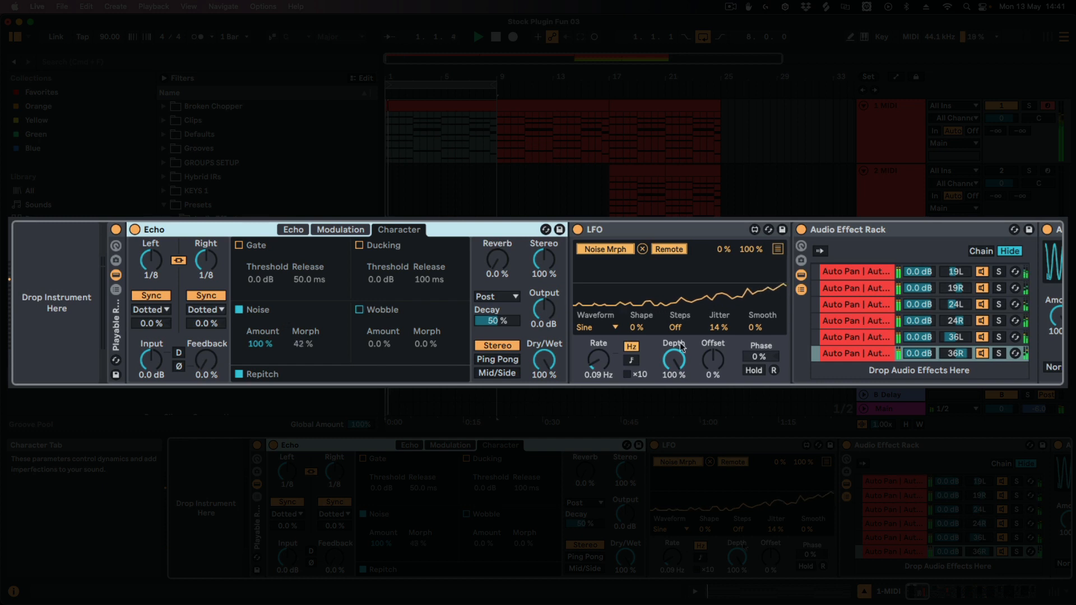
click(928, 593)
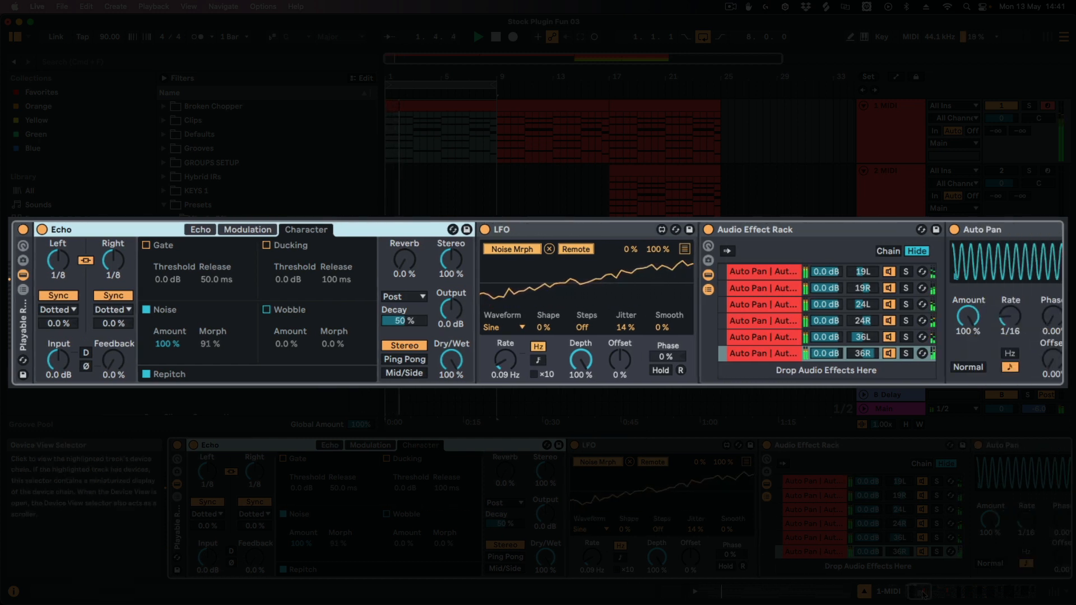
drag(928, 593, 1005, 590)
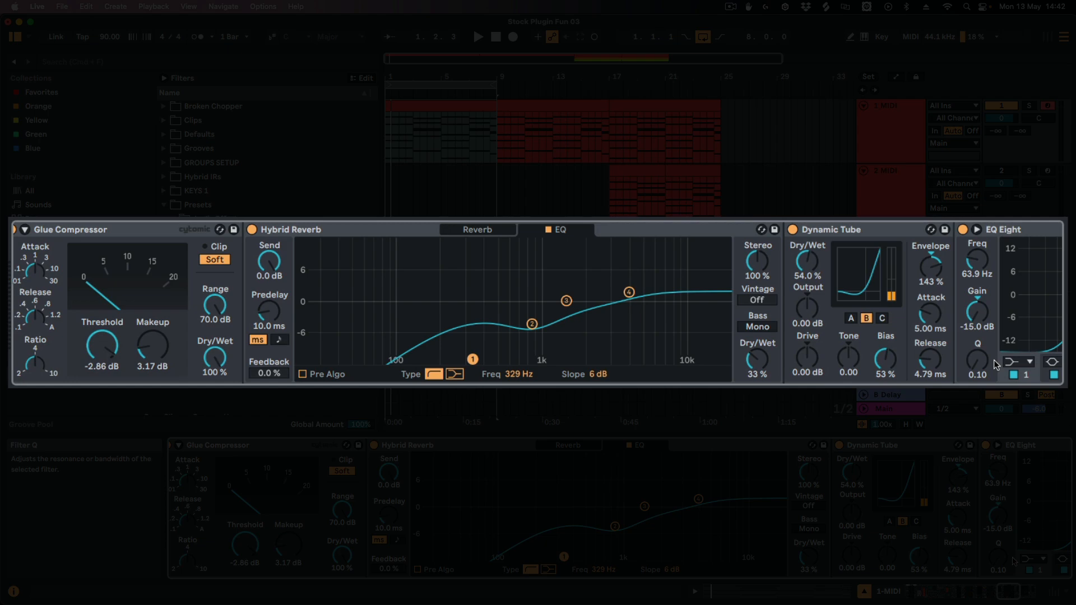
Play the full arrangement and review the device chains on the 1 MIDI and 2 MIDI tracks.
key(space)
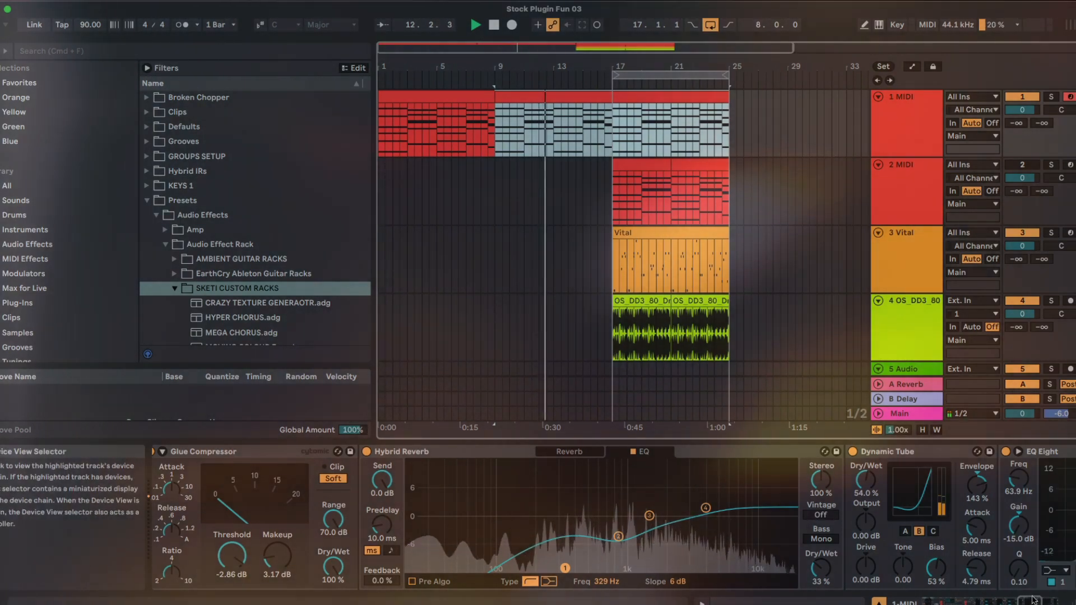
drag(1030, 603, 984, 603)
drag(995, 602, 1047, 602)
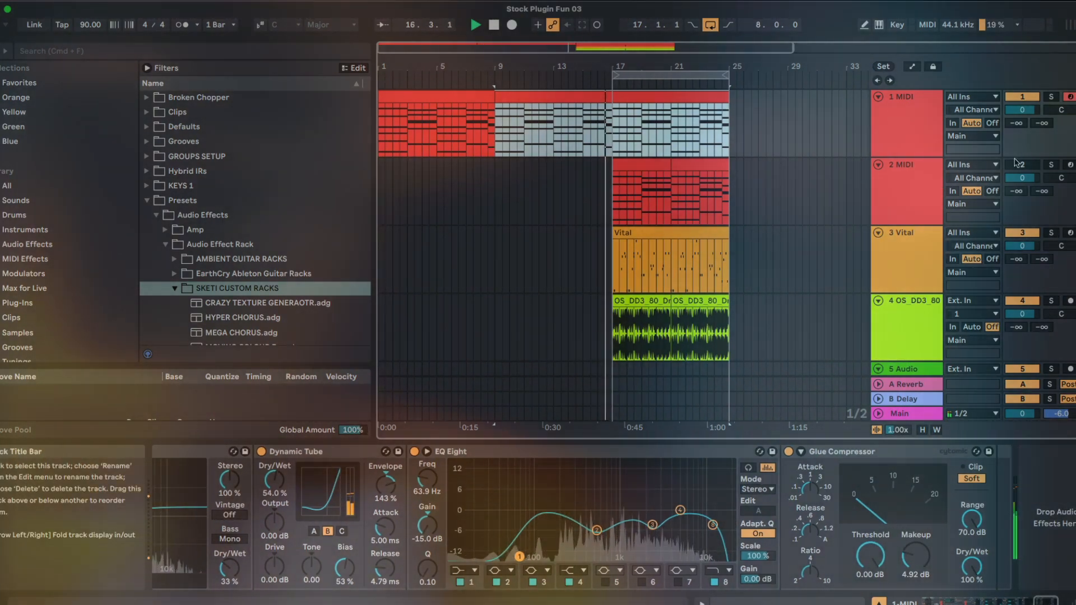
click(1016, 162)
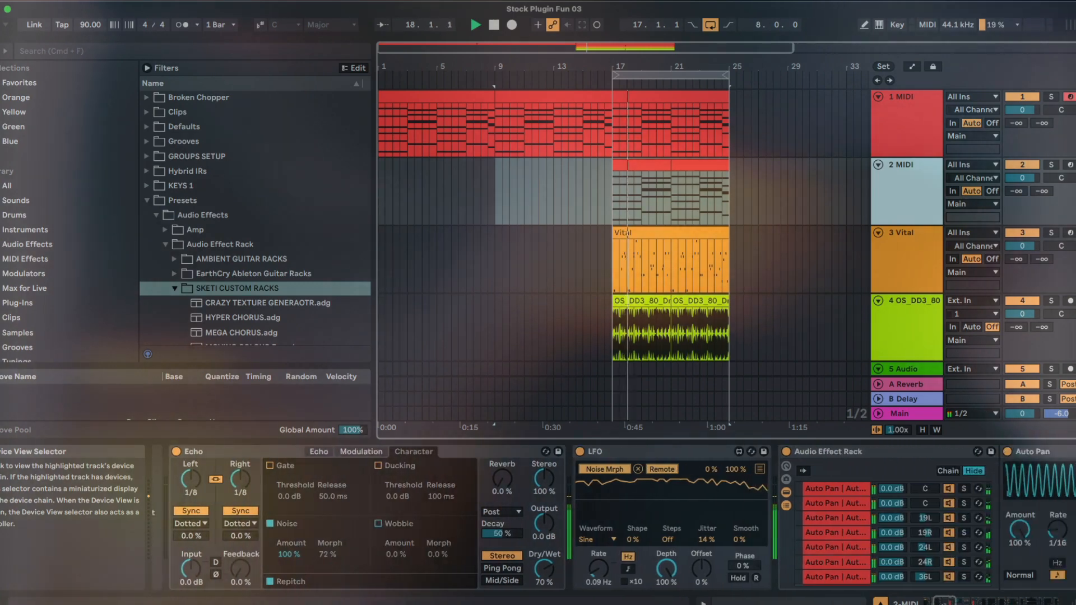
mouse_move(958, 602)
mouse_down()
mouse_move(1034, 602)
mouse_move(945, 602)
mouse_up()
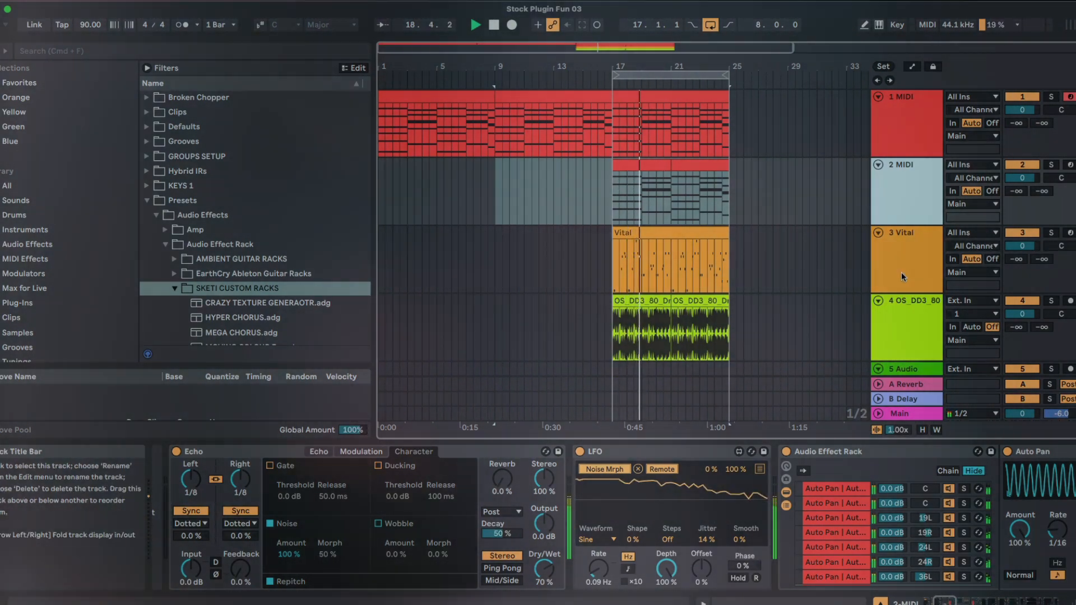
Open the Vital synth on track 3, cancel its factory content download, view the bass patch, and close the plug-in window.
click(901, 271)
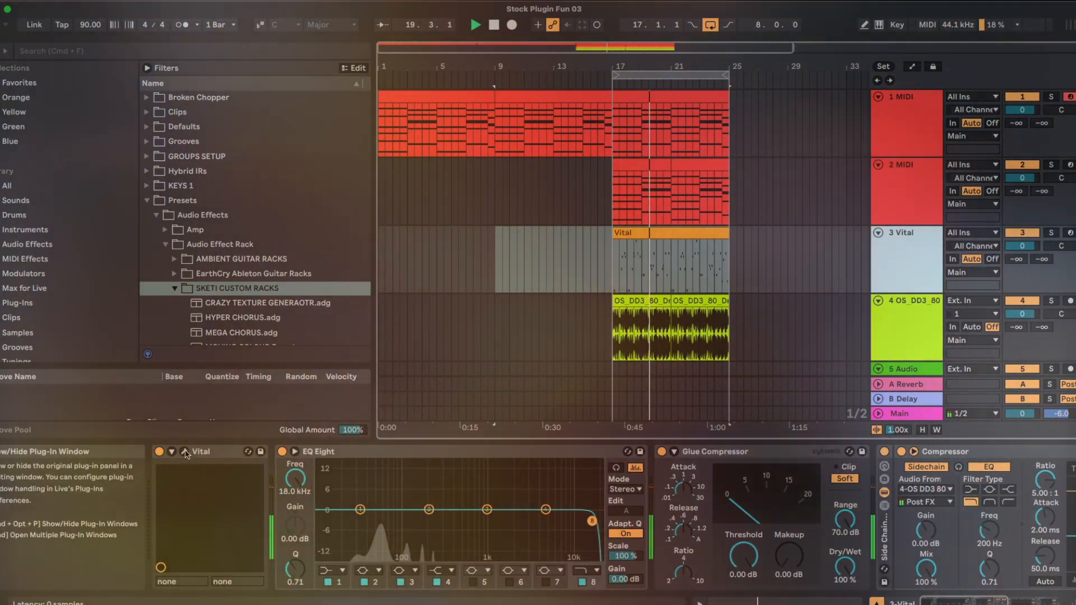
click(184, 452)
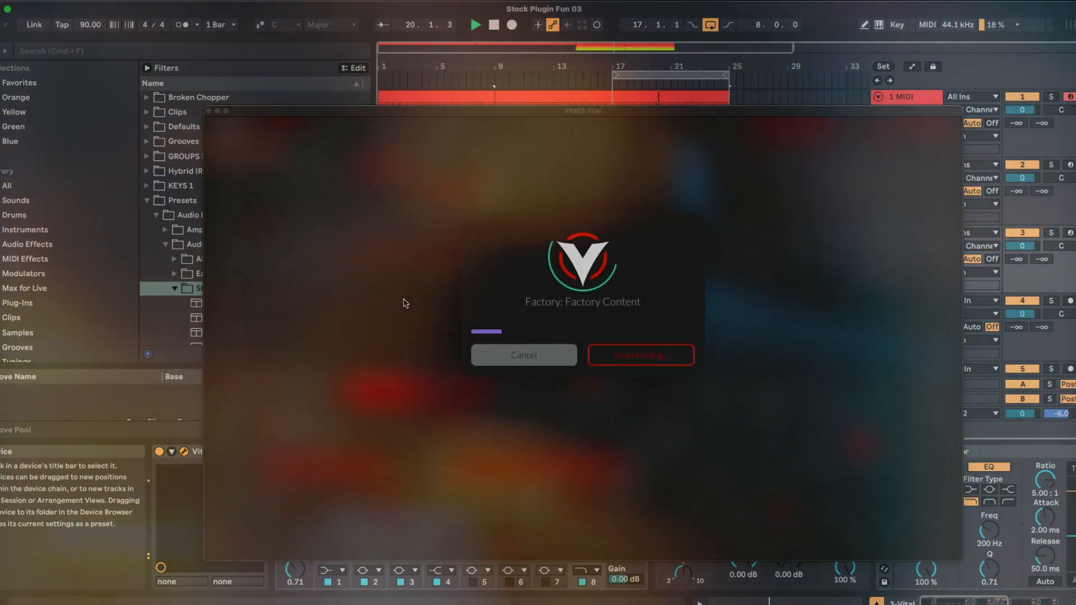
click(525, 353)
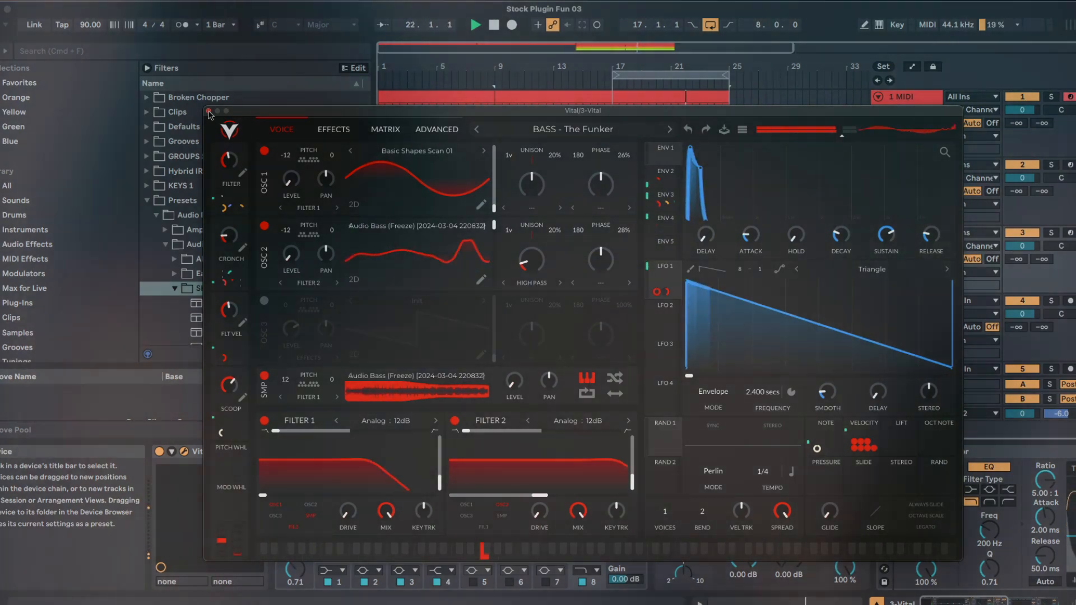
click(209, 112)
Return to the 1 MIDI track and review its chain from the Hybrid Reverb back to the Spectral Resonator during playback.
click(919, 116)
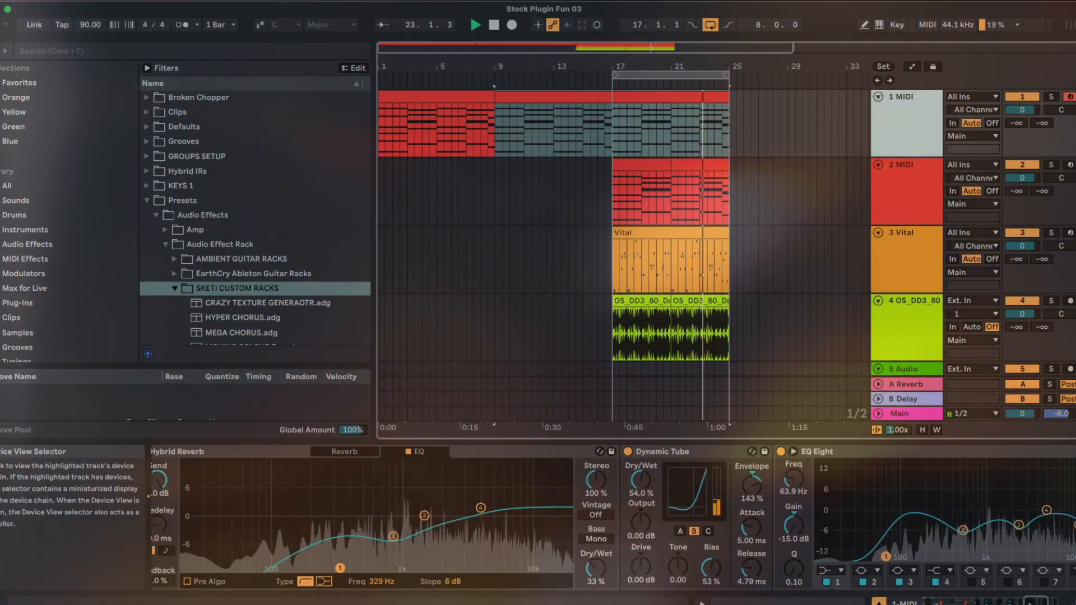
drag(1031, 604, 979, 604)
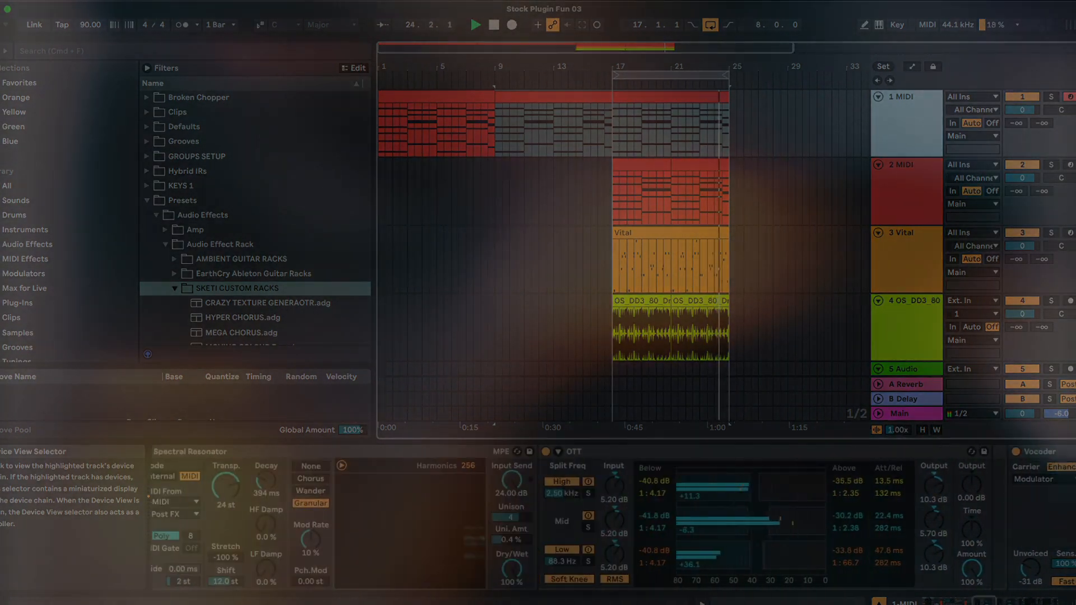